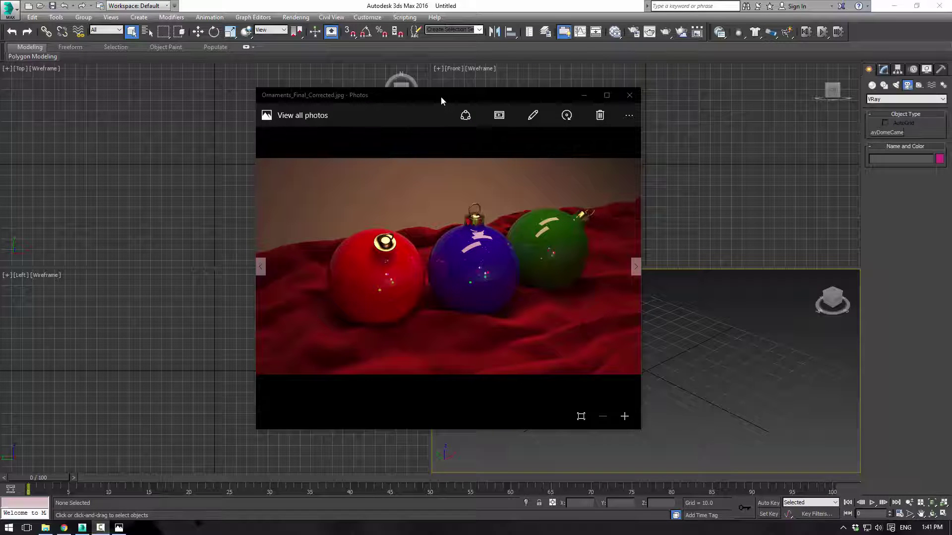
Move the ornament reference photo out of the way and create a sphere with a radius of about 34 at the origin
left_click_drag(441, 96, 0, 40)
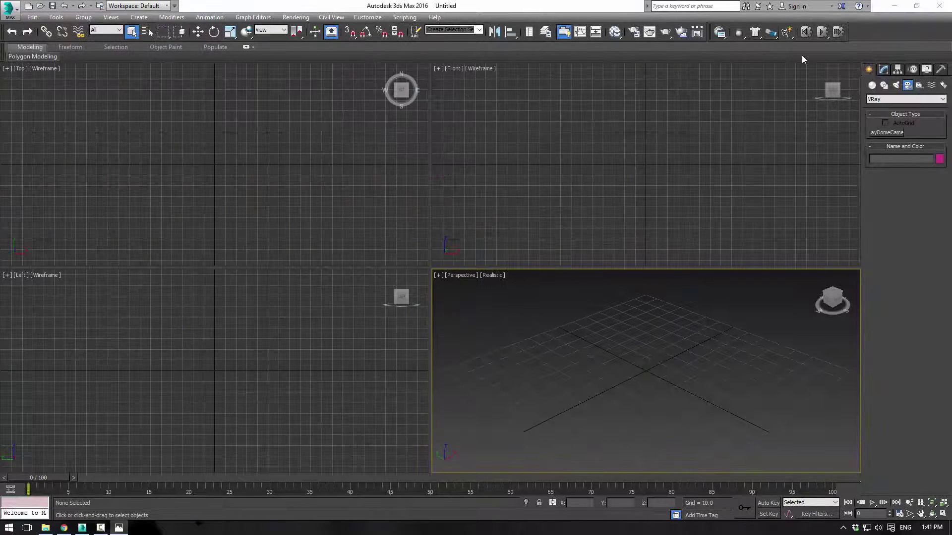
left_click(872, 86)
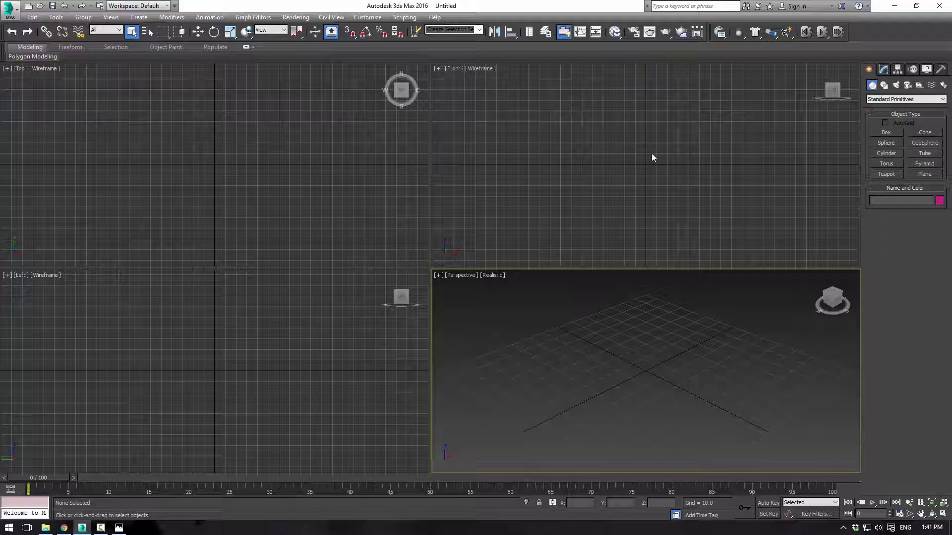
left_click(886, 143)
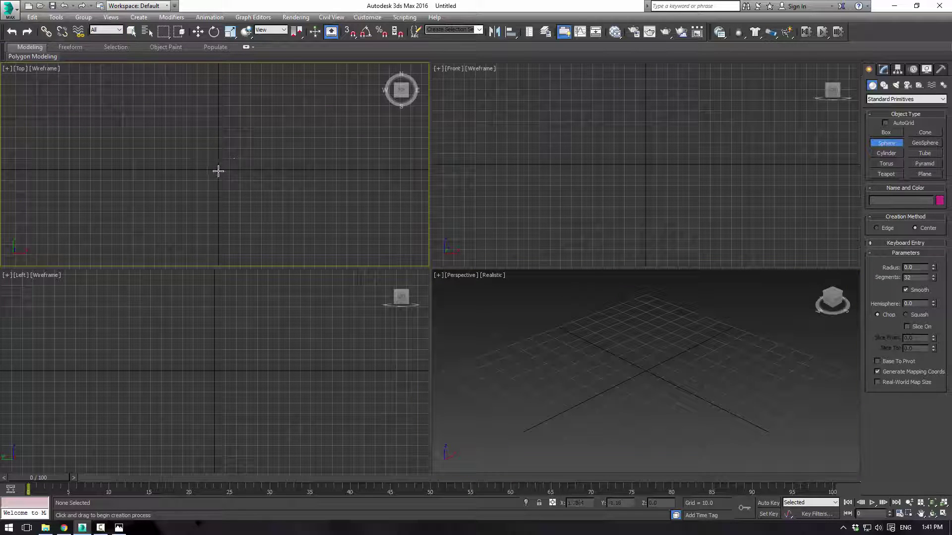
left_click_drag(218, 170, 236, 201)
middle_click_drag(781, 347, 760, 351)
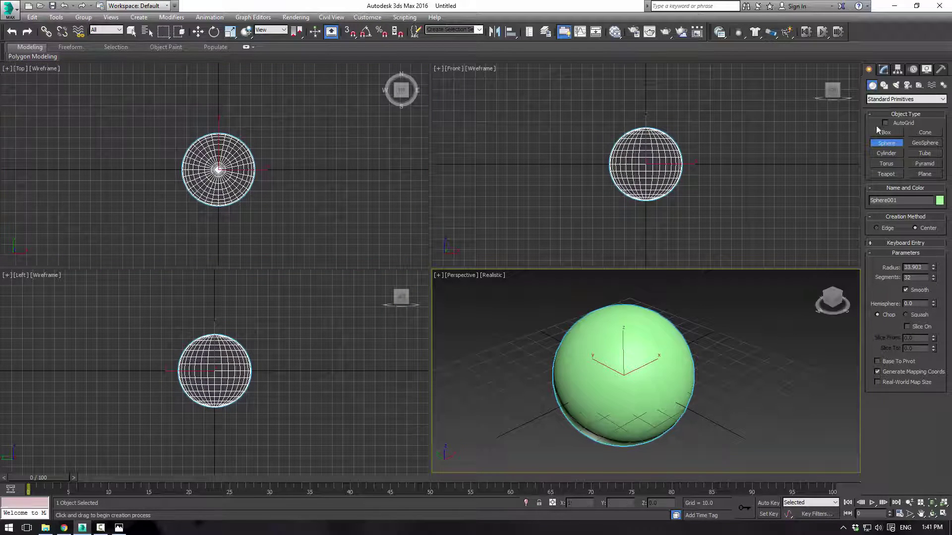
Add an Edit Poly modifier to the sphere
left_click(884, 70)
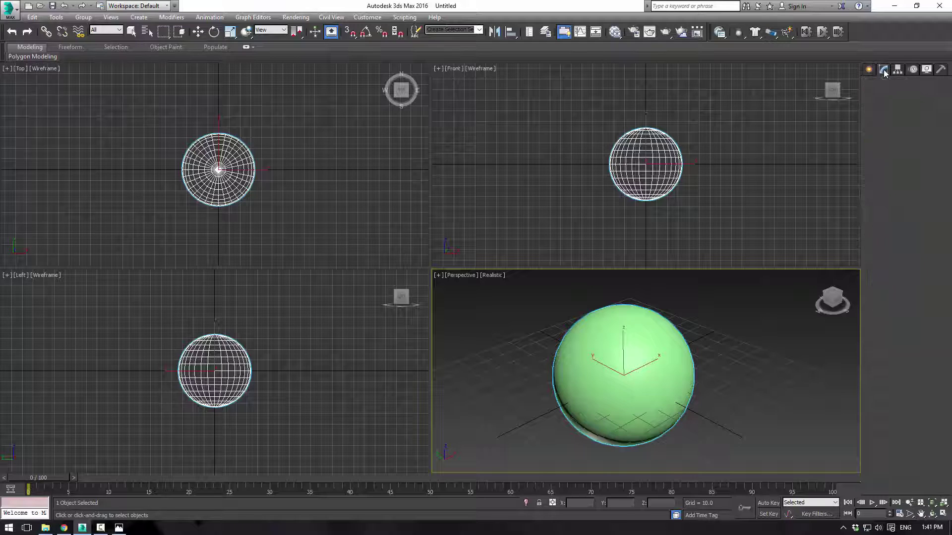
left_click(943, 96)
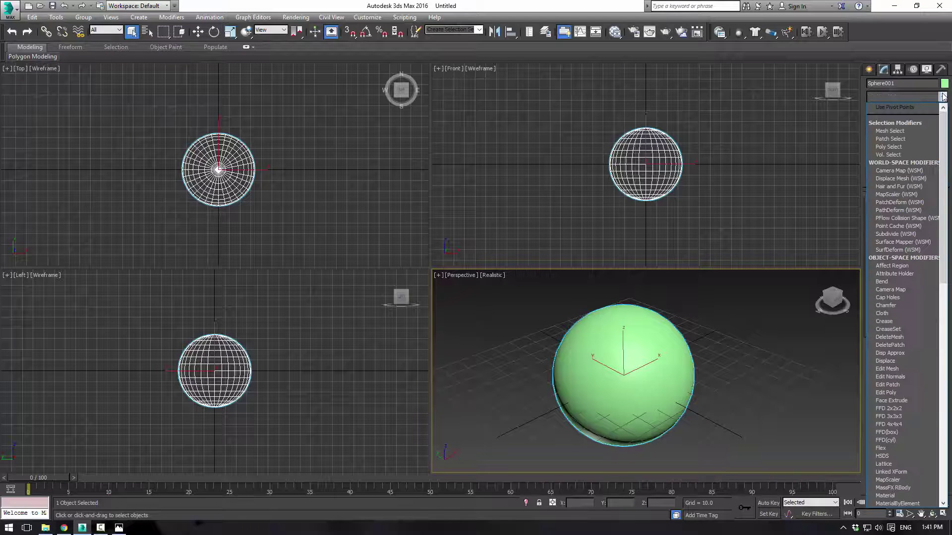
left_click(889, 392)
middle_click_drag(733, 317, 717, 279)
left_click(372, 19)
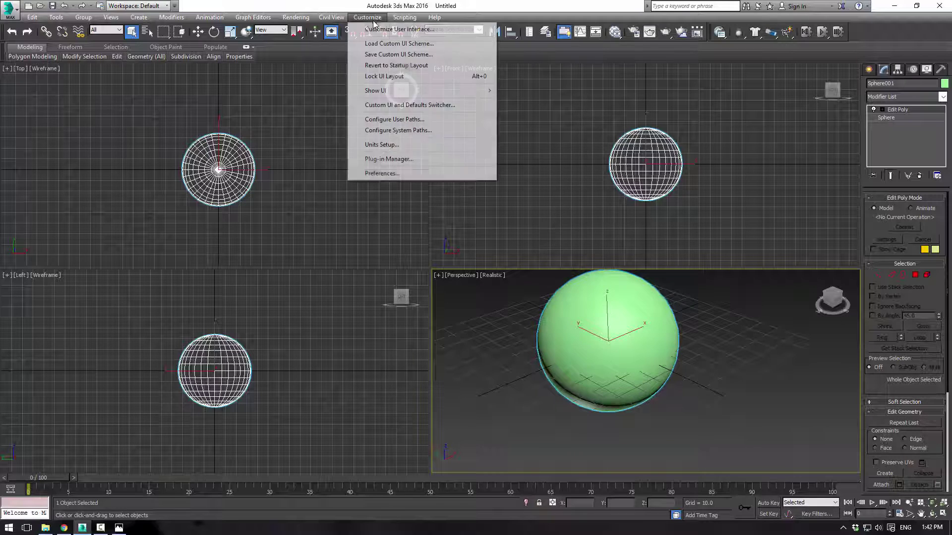
left_click(391, 175)
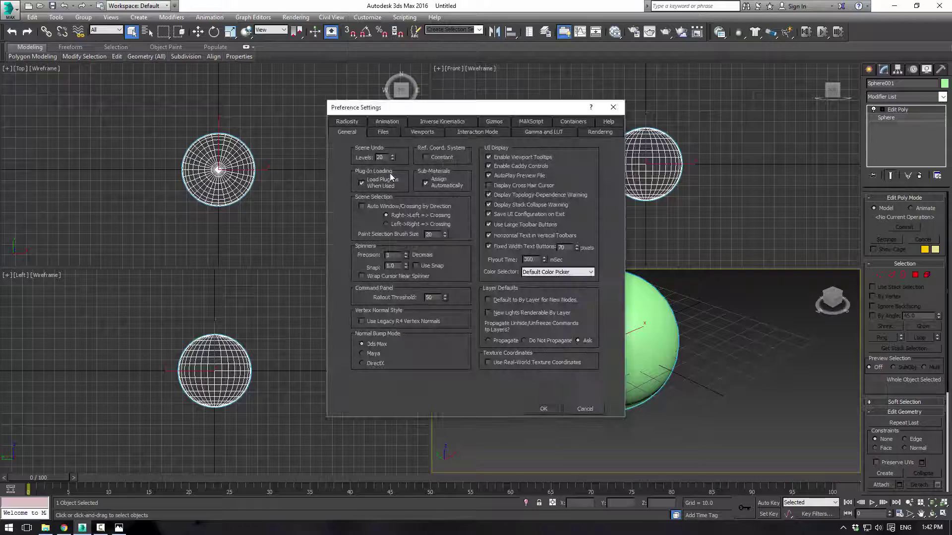
left_click(613, 107)
Look up the shortcut assigned to Convert to Editable Poly in the user interface customization settings
left_click(367, 17)
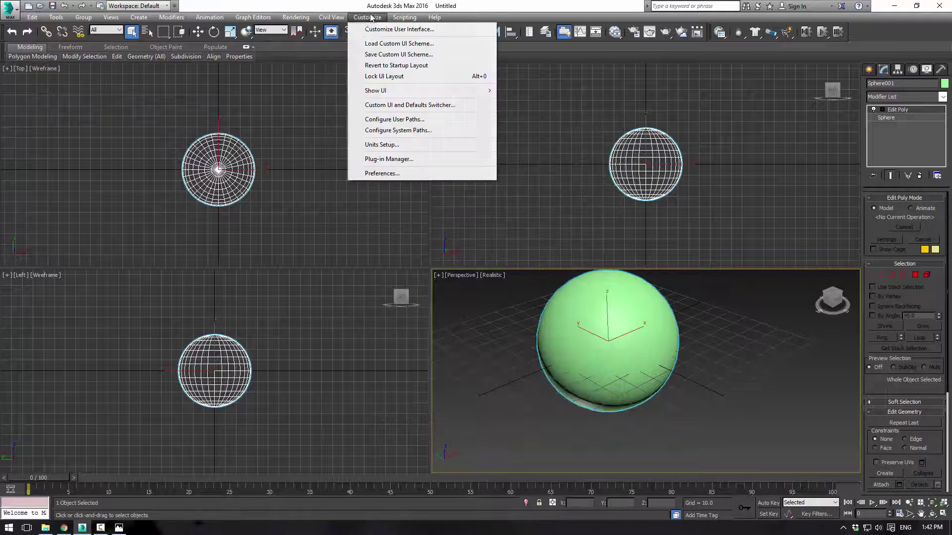
left_click(407, 30)
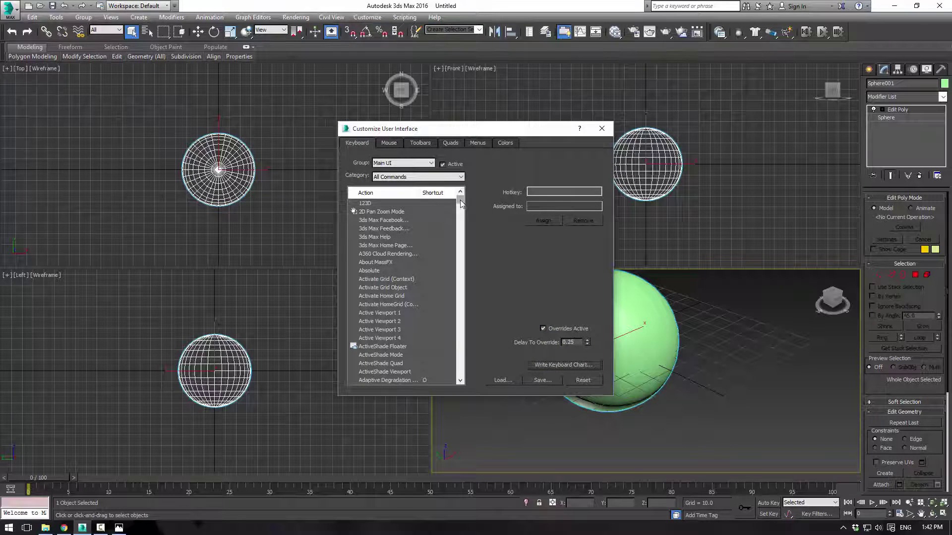
left_click_drag(461, 204, 465, 222)
left_click(399, 212)
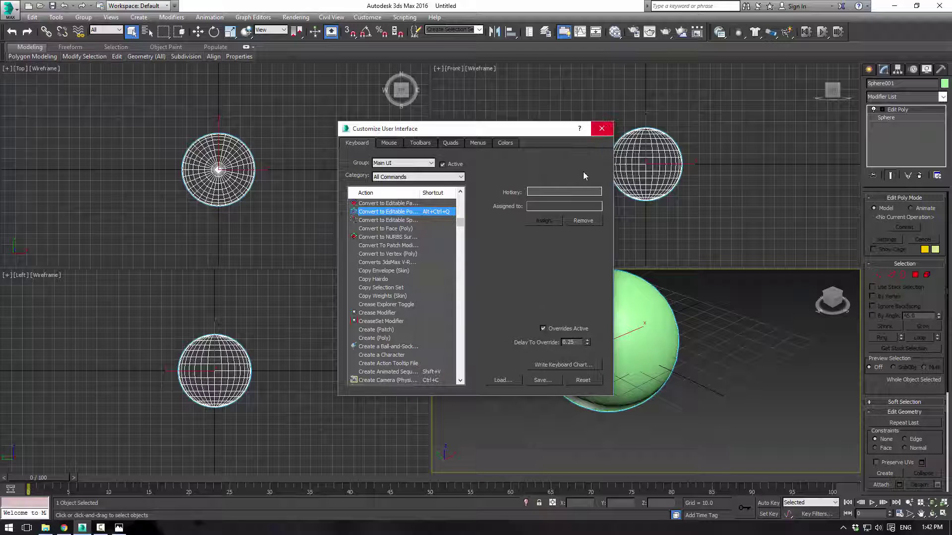
left_click(602, 129)
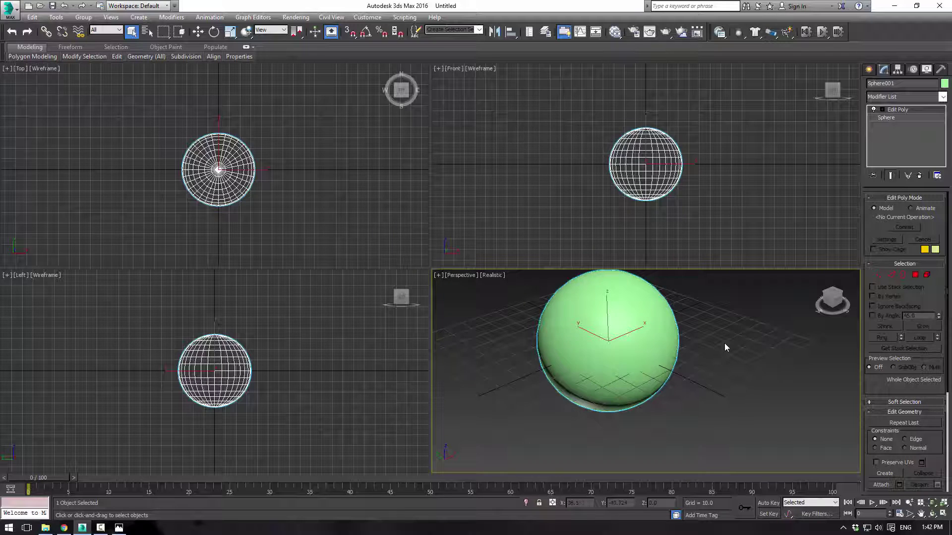
Convert the sphere to an Editable Poly
left_click(724, 343)
left_click(601, 320)
key("alt+e")
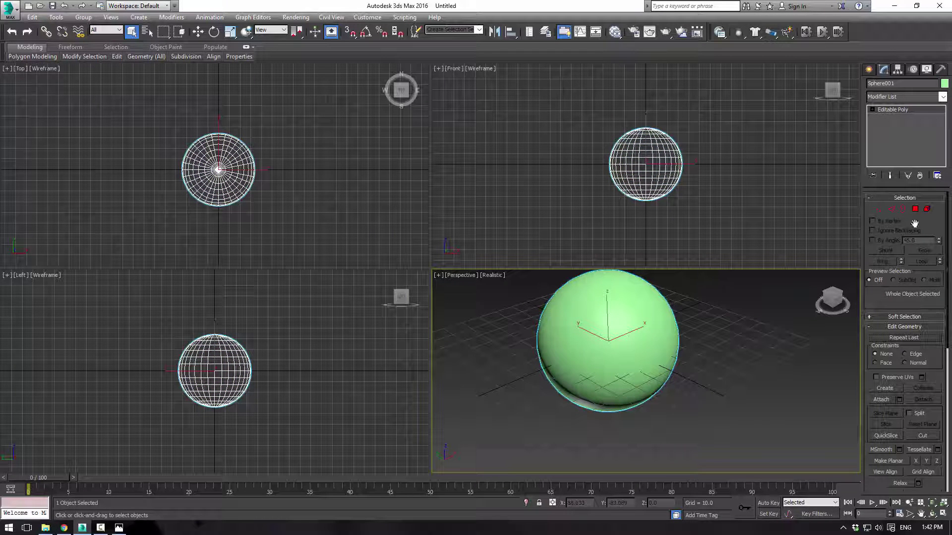
Delete the cap of polygons around the sphere's top pole to open a round hole
left_click(915, 208)
scroll(296, 156, "up", 3)
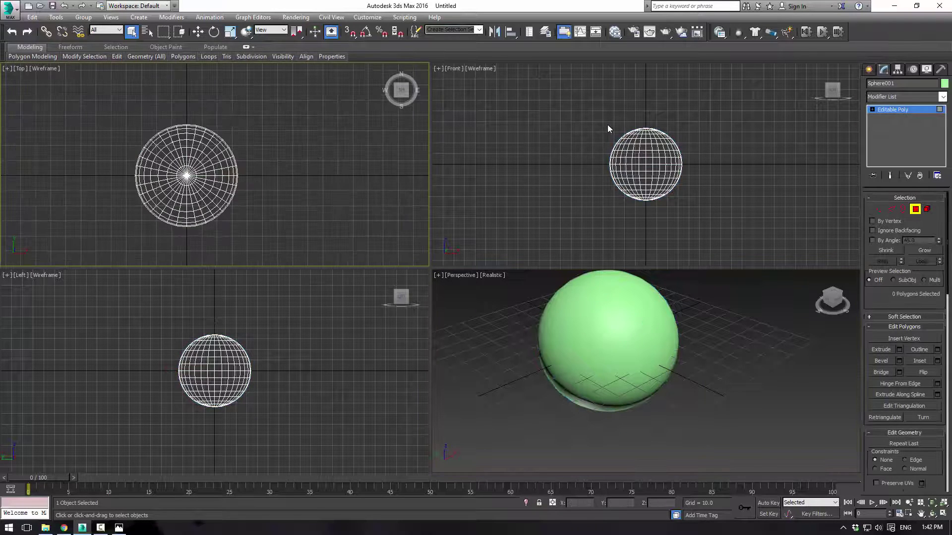
scroll(607, 129, "up", 8)
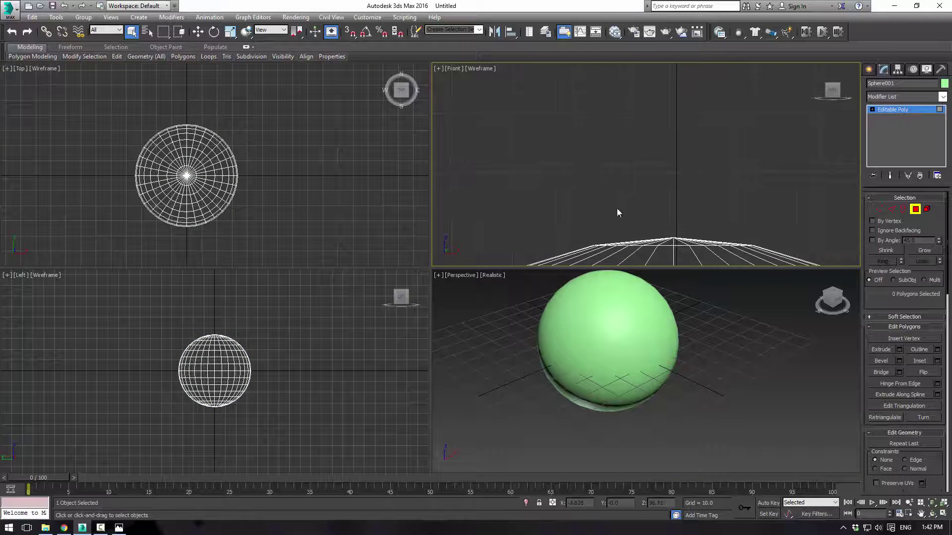
left_click_drag(694, 243, 712, 245)
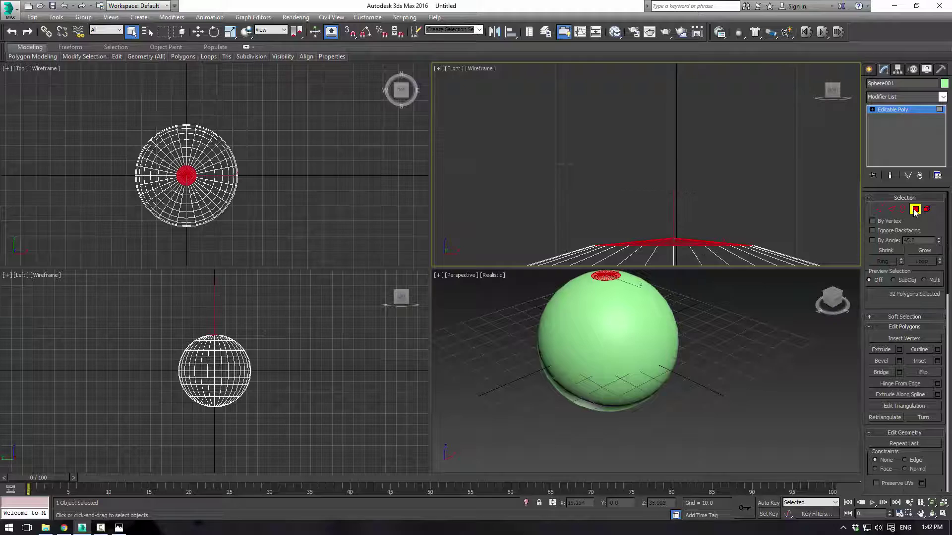
middle_click_drag(616, 376, 611, 409)
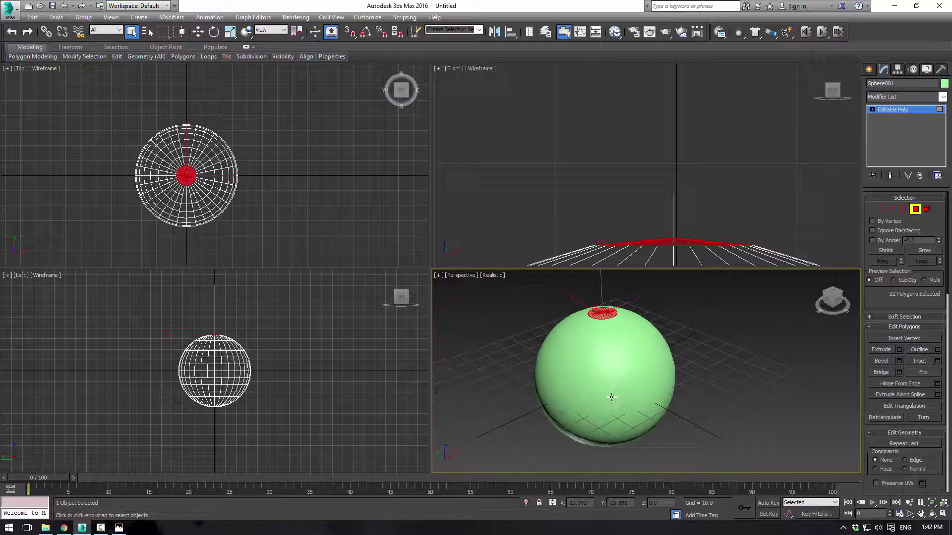
key("Delete")
Switch to edge editing and show the Perspective view maximized with edged faces
left_click(891, 209)
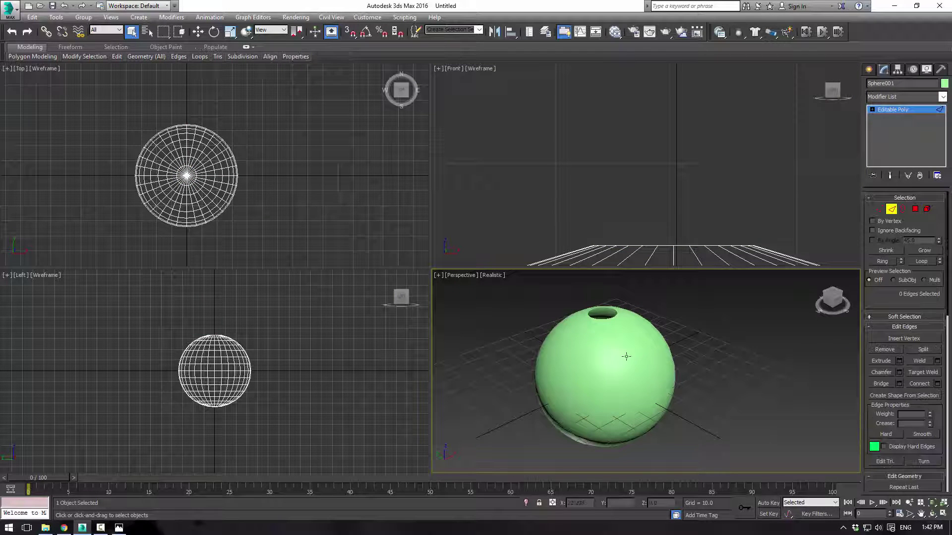
middle_click_drag(616, 338, 623, 348)
key("F3")
key("F3")
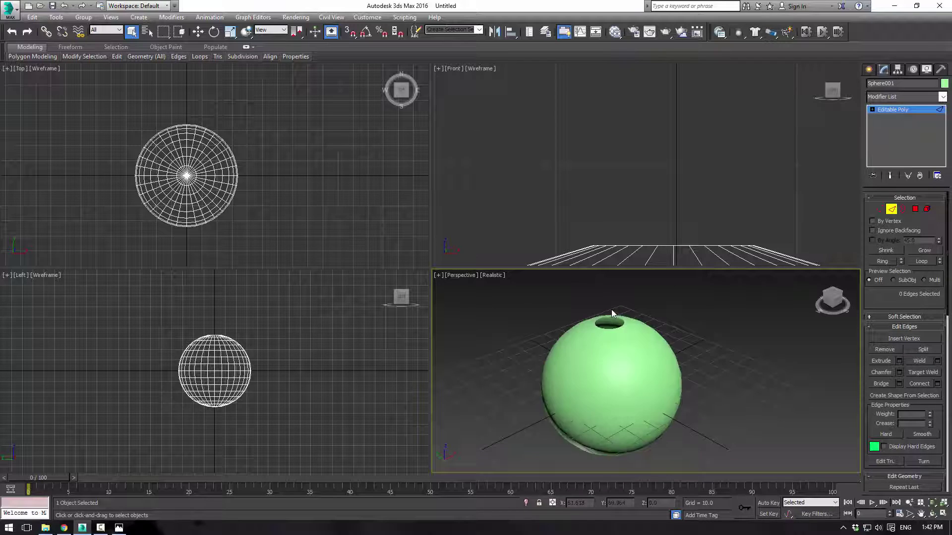
key("F4")
key("alt+w")
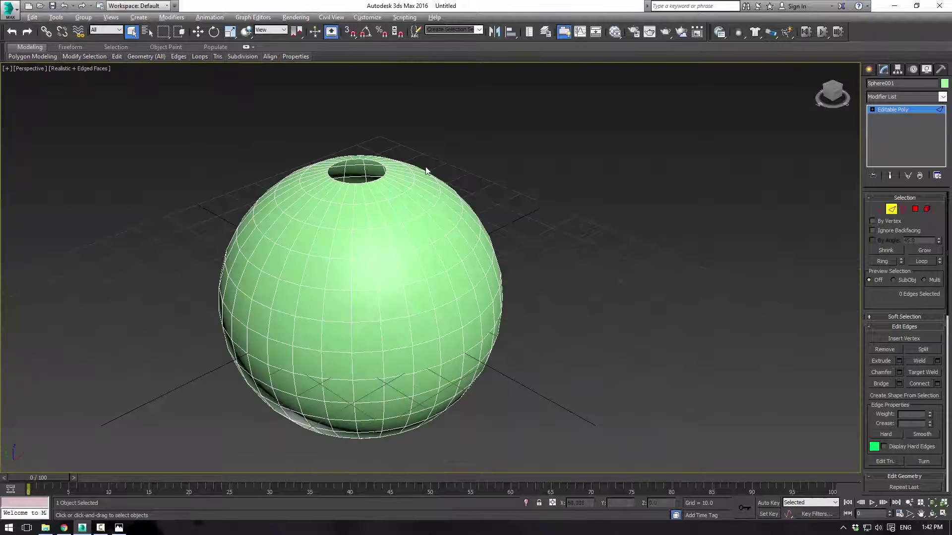
Extend the edge loop around the hole straight up to about Z 41.5 to form a cylindrical neck
scroll(545, 238, "up", 6)
middle_click_drag(380, 222, 497, 329)
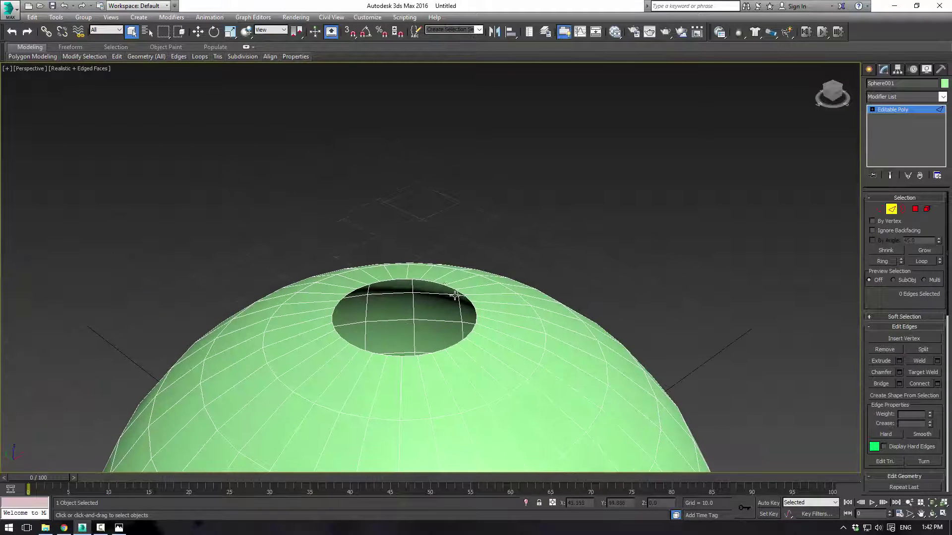
left_click(415, 282)
double_click(413, 280)
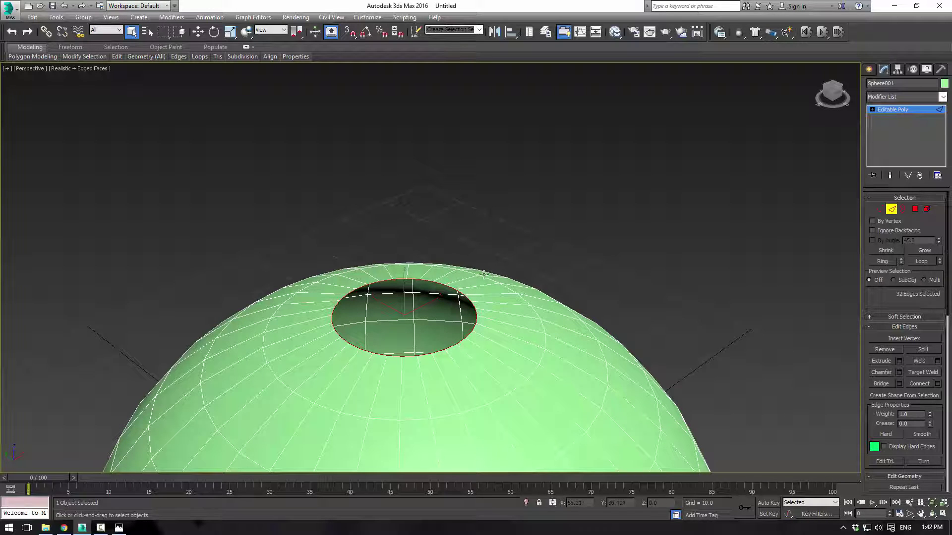
key("w")
left_click_drag(403, 281, 392, 207, "shift")
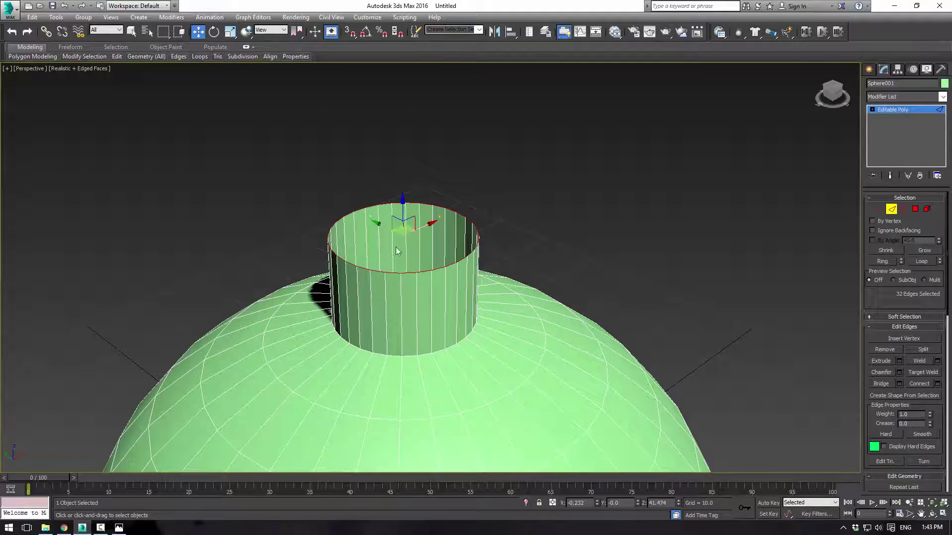
Add a TurboSmooth modifier to the whole ornament and turn off the edged-face display
middle_click_drag(578, 243, 586, 221)
scroll(586, 221, "down", 4)
middle_click_drag(615, 293, 501, 289, "alt")
left_click(913, 110)
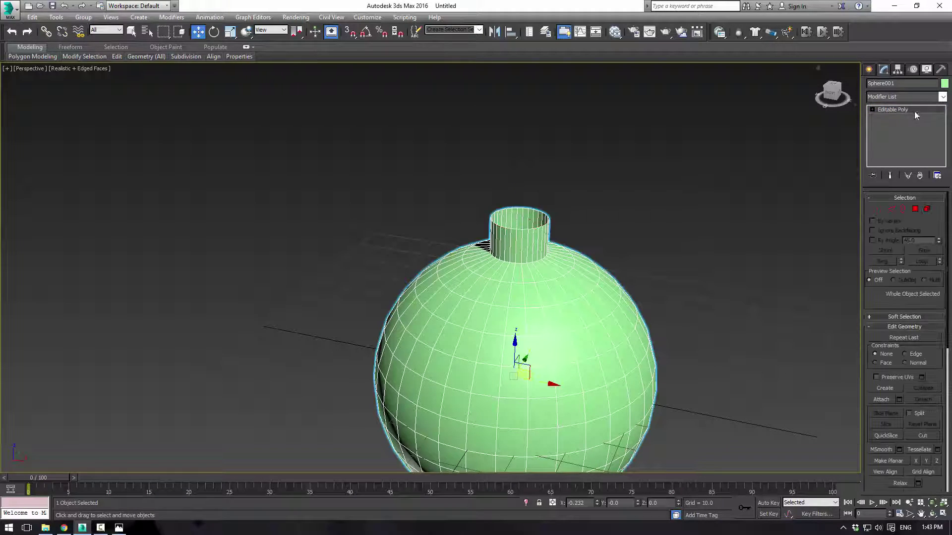
left_click(941, 96)
type("tu")
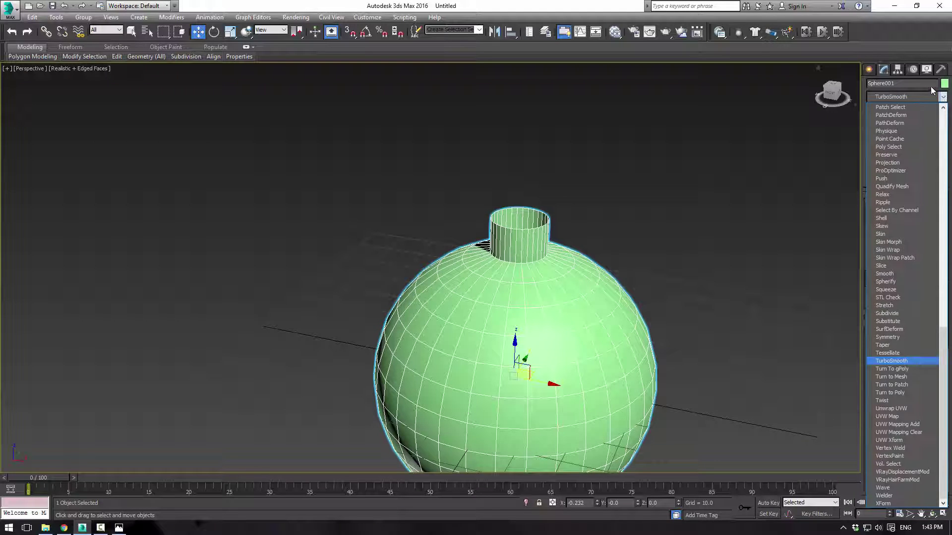
key("Return")
left_click(715, 207)
key("F4")
scroll(716, 206, "down", 5)
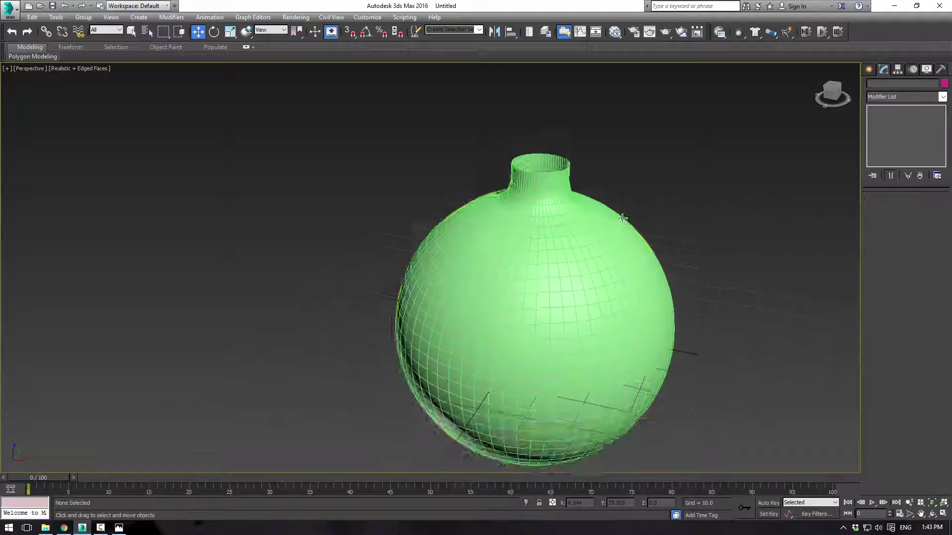
middle_click_drag(696, 239, 501, 259, "alt")
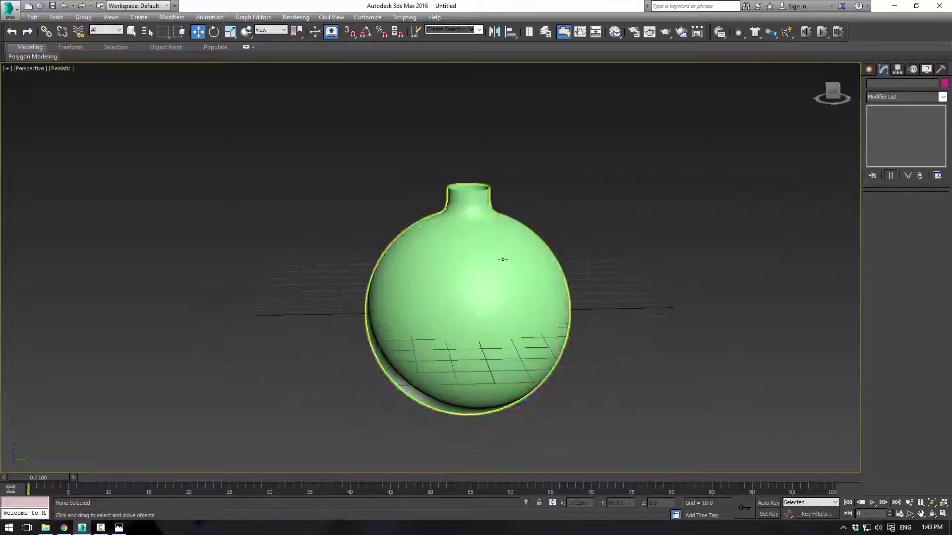
In the Editable Poly level, select the neck's top and base edge loops together and scale them down in XY to narrow the neck
left_click(501, 260)
scroll(570, 185, "up", 3)
left_click(887, 118)
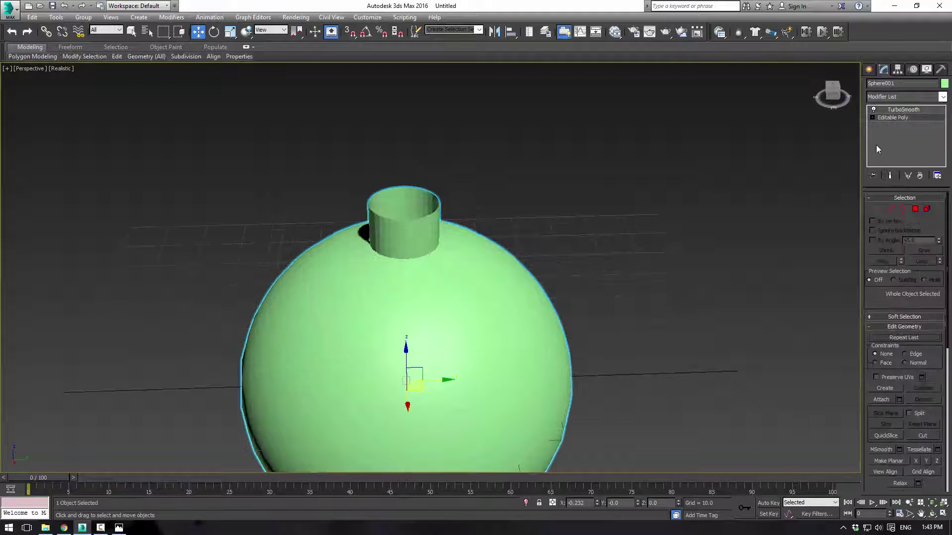
left_click(891, 208)
middle_click_drag(476, 245, 483, 247)
key("F3")
scroll(449, 268, "up", 2)
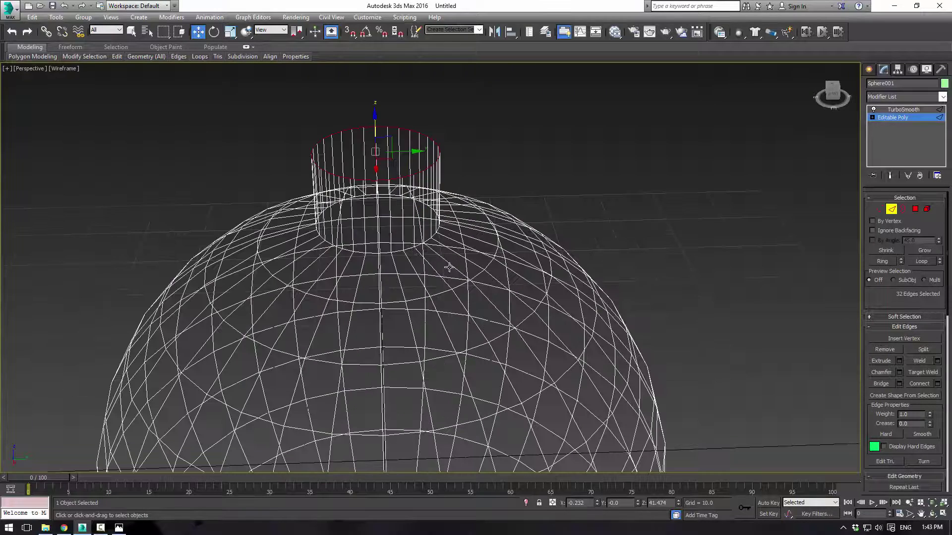
double_click(417, 246, "ctrl")
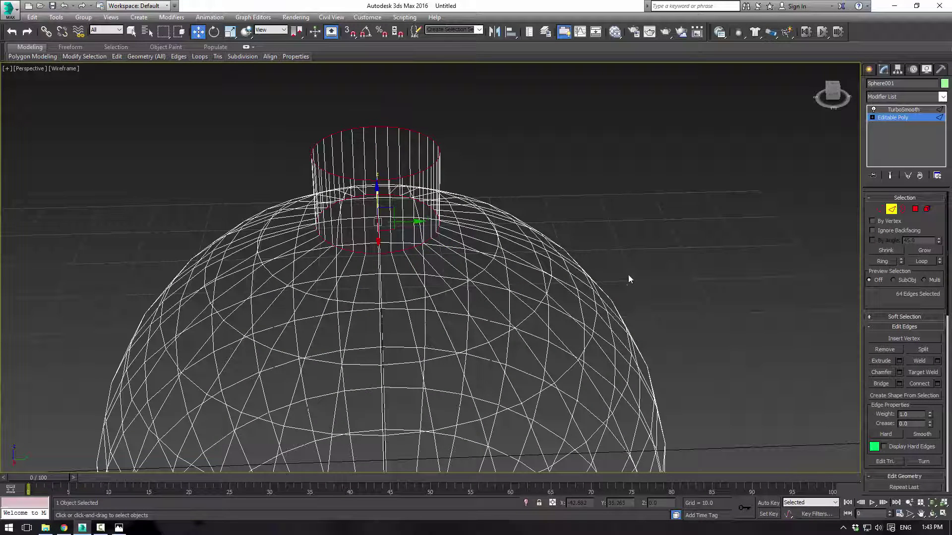
key("F3")
key("r")
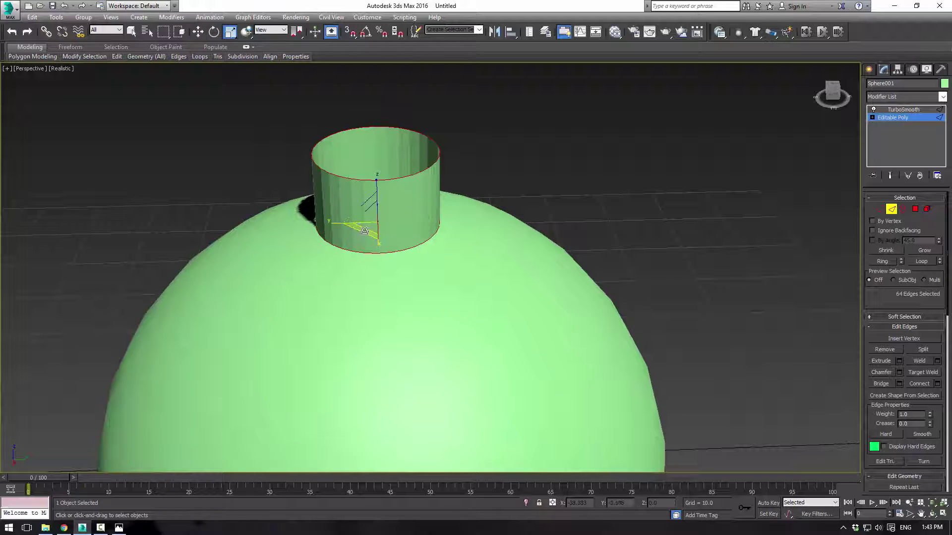
left_click_drag(368, 224, 370, 225)
Lower the neck's top ring of vertices to about Z 39.6 to shorten the neck
scroll(518, 198, "down", 6)
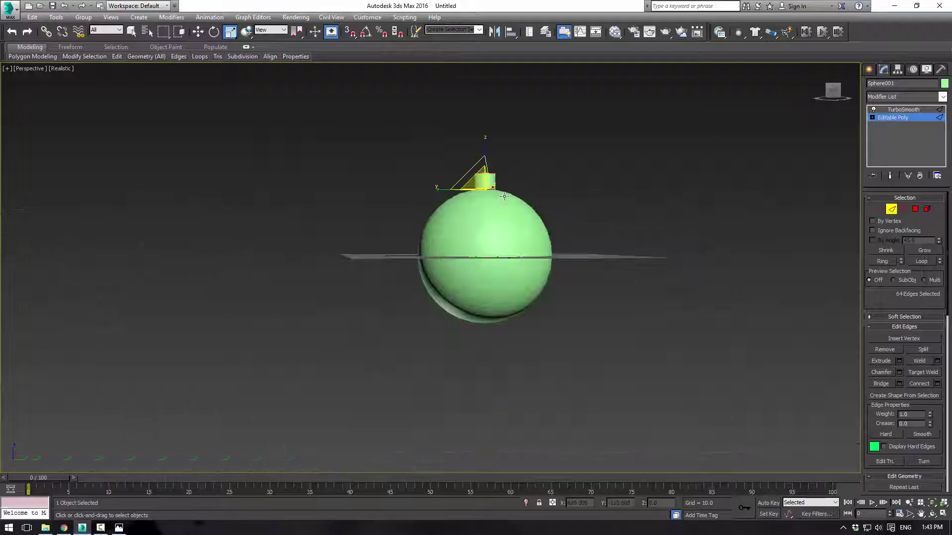
scroll(527, 197, "up", 5)
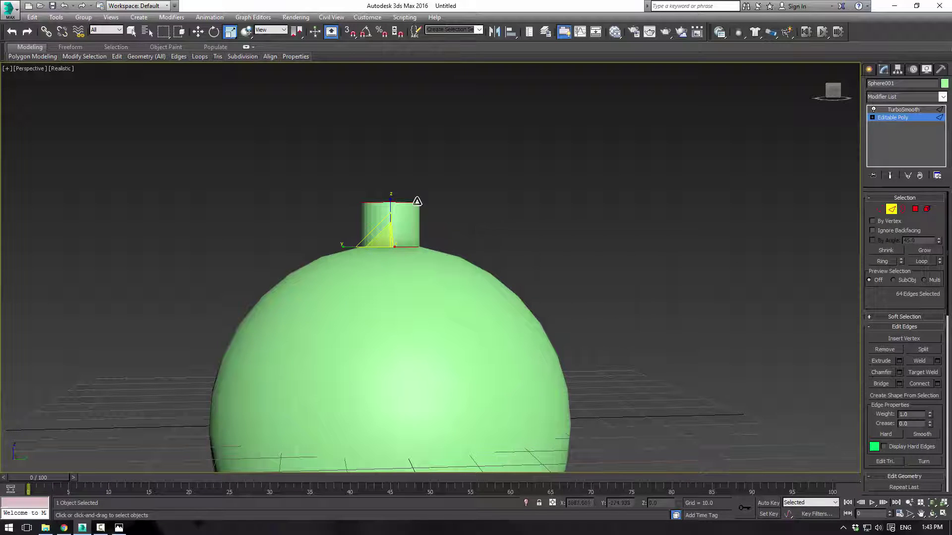
key("1")
left_click_drag(455, 216, 456, 216)
key("w")
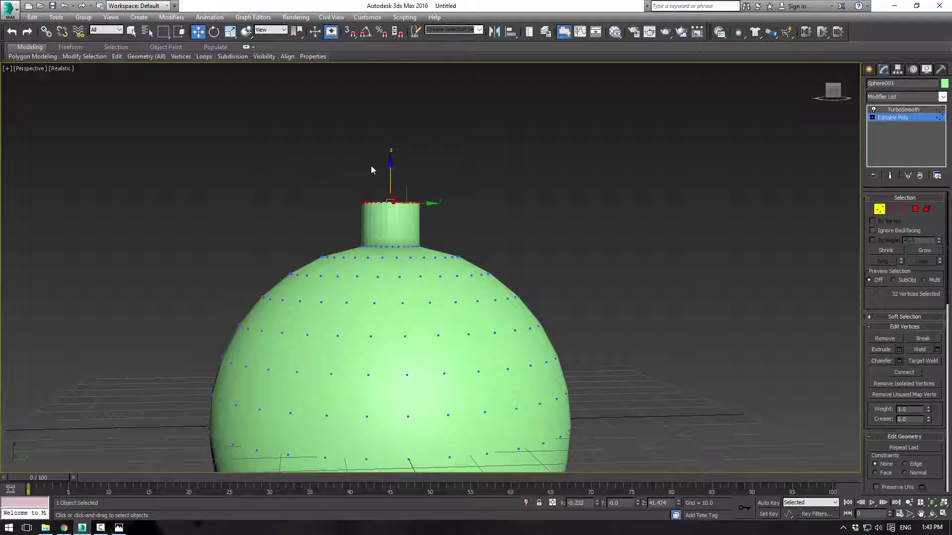
left_click_drag(390, 165, 390, 176)
scroll(856, 155, "up", 2)
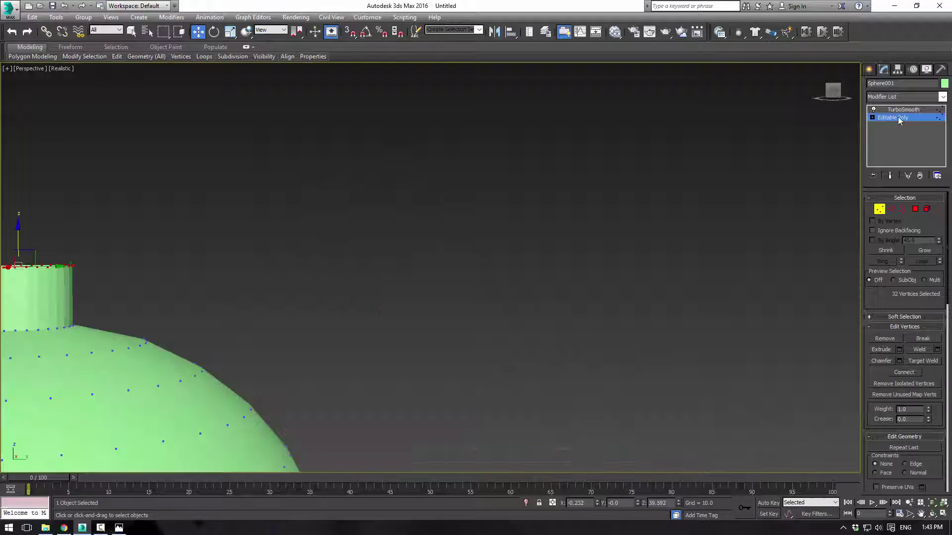
Return to the ornament's TurboSmooth level, deselect it, and inspect the smoothed neck in wireframe and shaded display
left_click(904, 111)
left_click(459, 212)
scroll(459, 212, "down", 4)
key("F3")
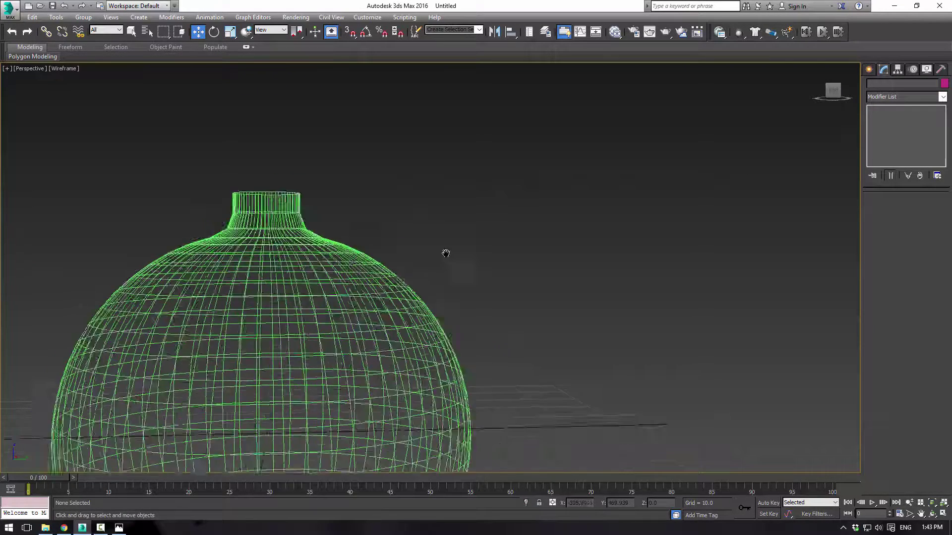
key("F3")
mouse_move(495, 215)
middle_mouse_down("alt")
mouse_move(503, 231)
mouse_move(423, 236)
mouse_move(509, 210)
middle_mouse_up("alt")
scroll(462, 187, "up", 5)
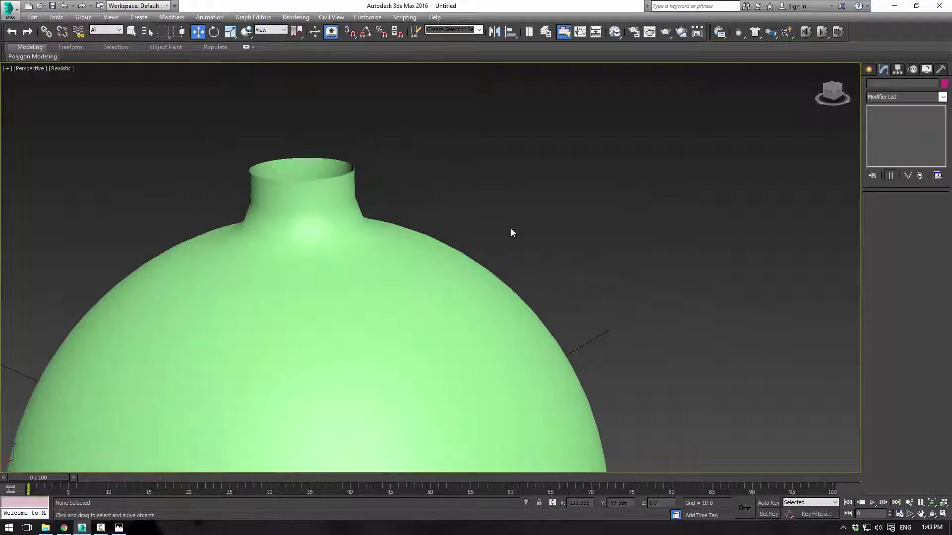
Create a cylinder centred on the ornament in the Top view, with a radius of about 6.5 and a height of about 4.6
left_click(869, 69)
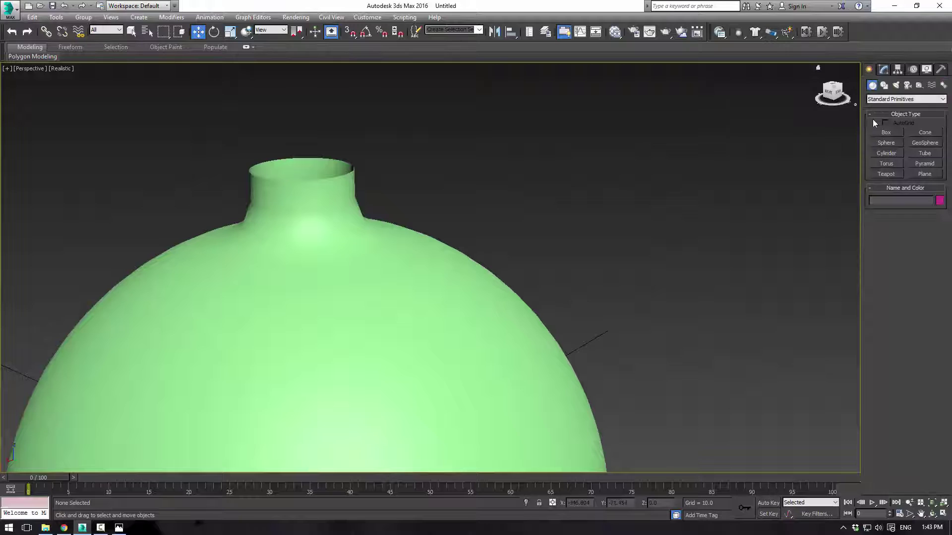
left_click(886, 154)
middle_click_drag(352, 181, 360, 273)
key("alt+w")
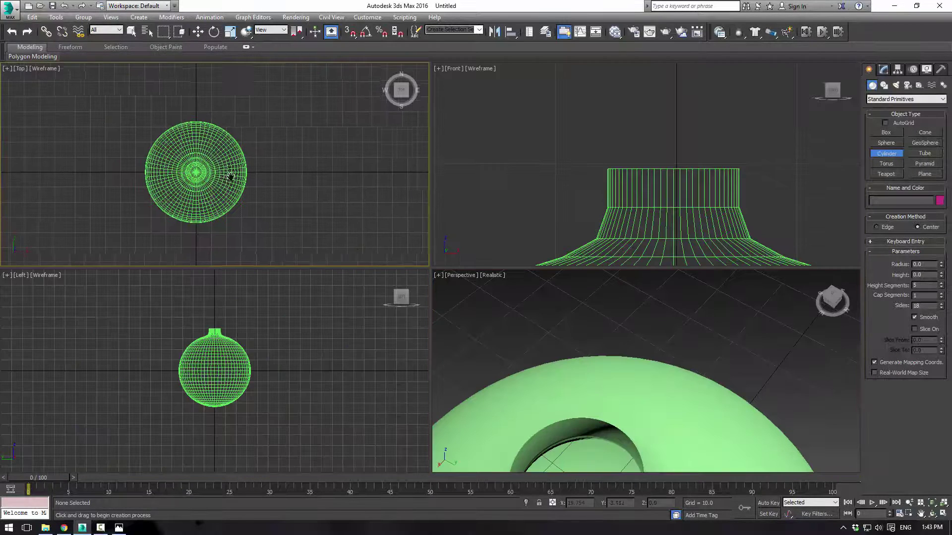
scroll(155, 122, "up", 6)
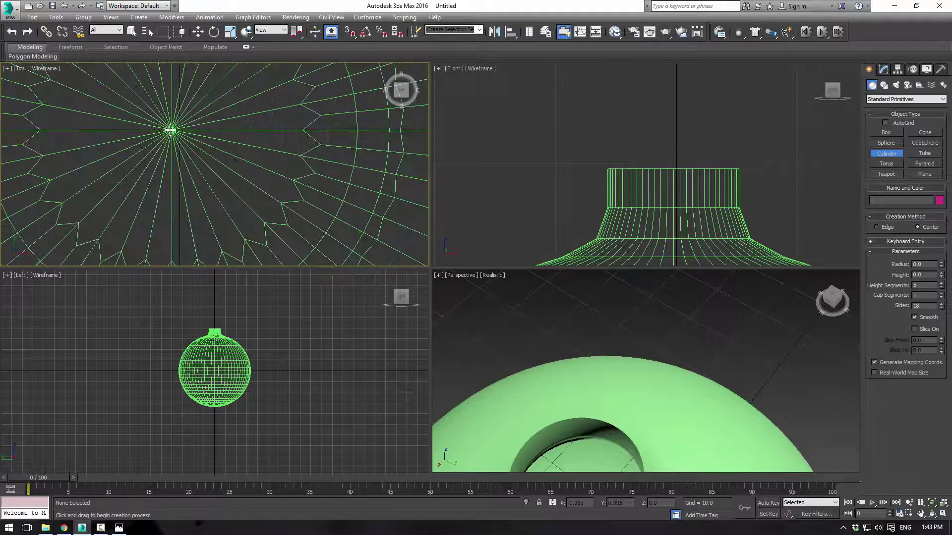
left_click_drag(171, 131, 380, 206)
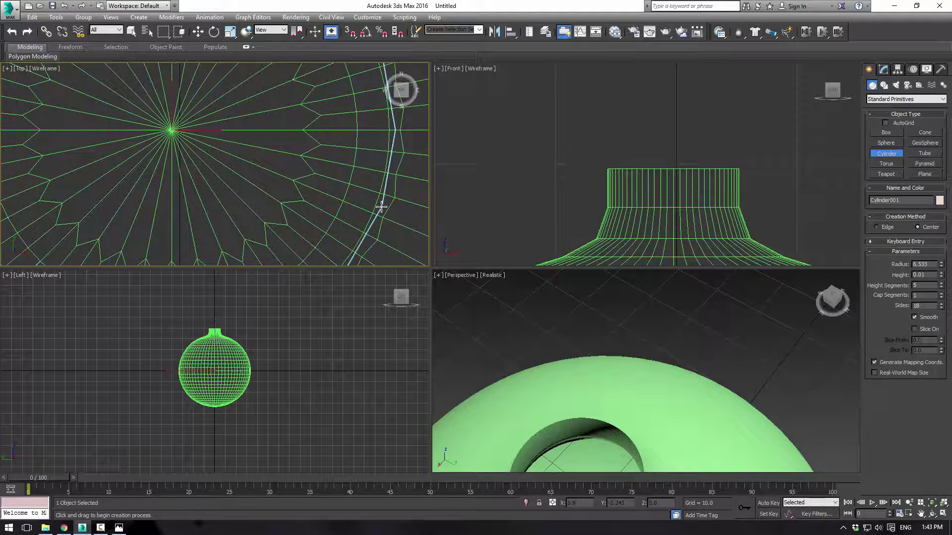
scroll(282, 365, "up", 5)
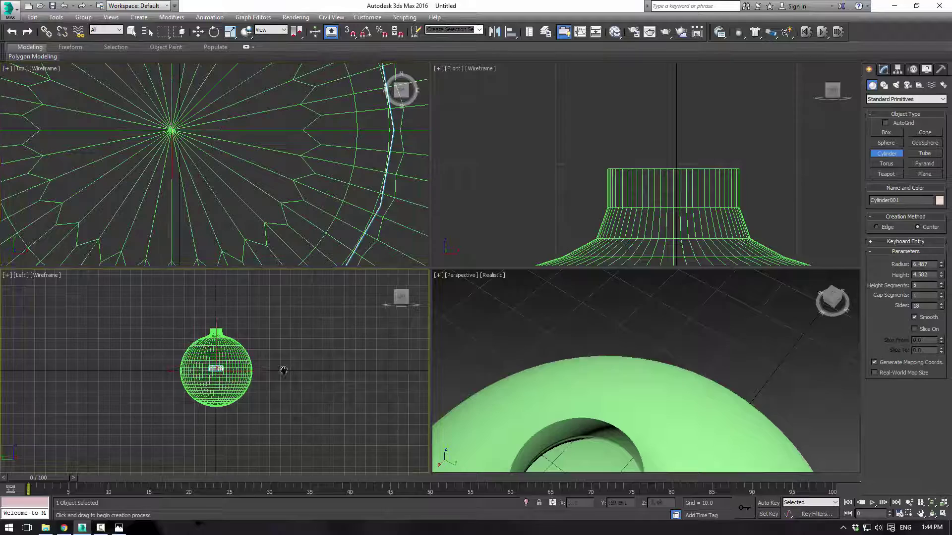
Move the cylinder straight up to about Z 37.4 so it caps the top of the neck
key("w")
left_click_drag(95, 339, 96, 262)
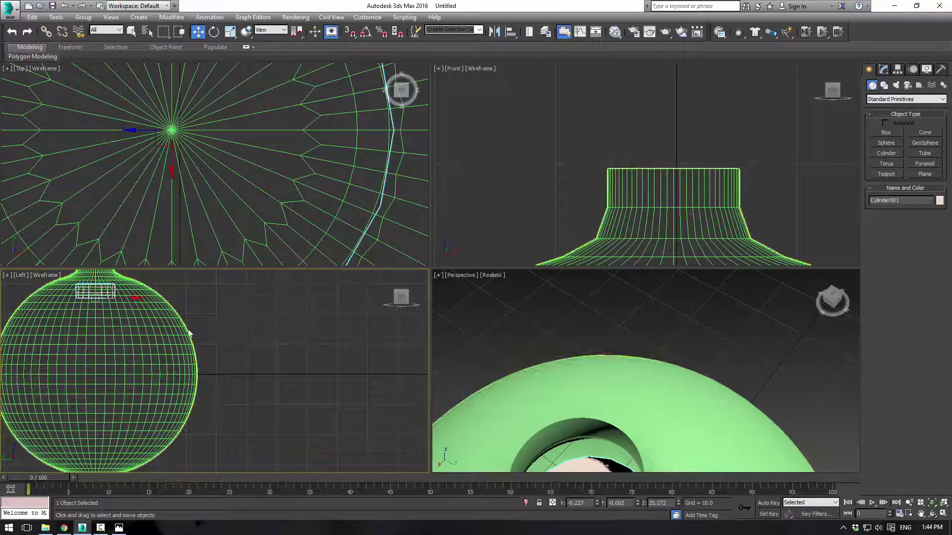
middle_click_drag(189, 332, 244, 419)
left_click_drag(151, 353, 152, 318)
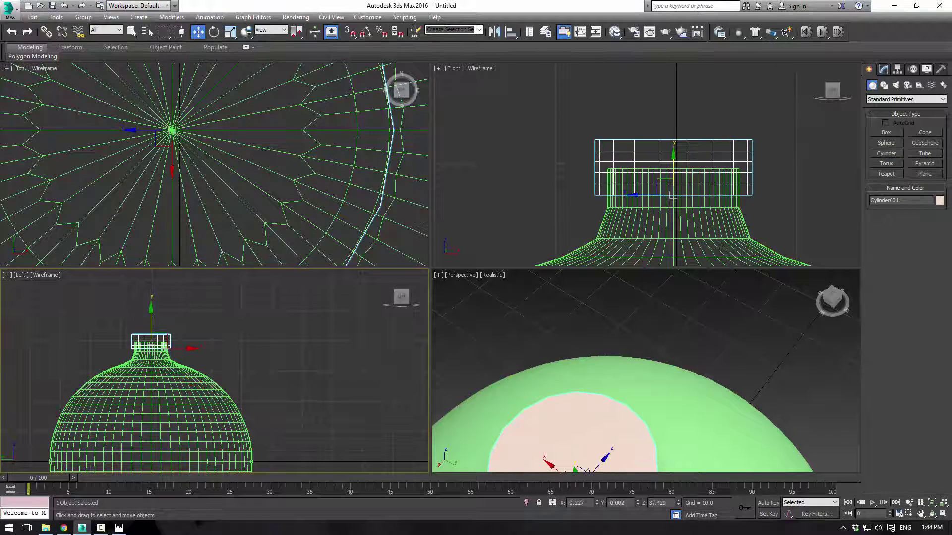
Set the cylinder's height segments to 4 and reduce its radius to about 5.64 to fit closely around the neck
left_click(883, 70)
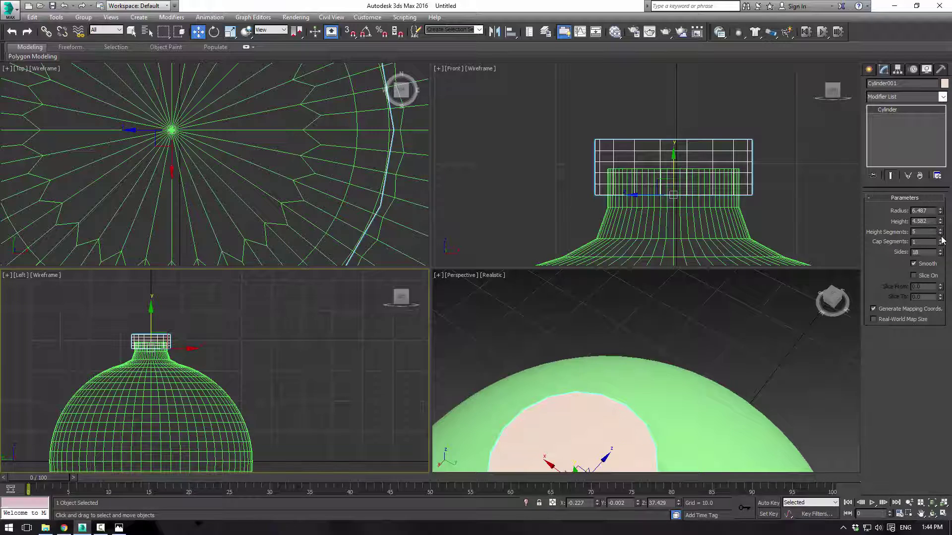
left_click_drag(940, 236, 941, 239)
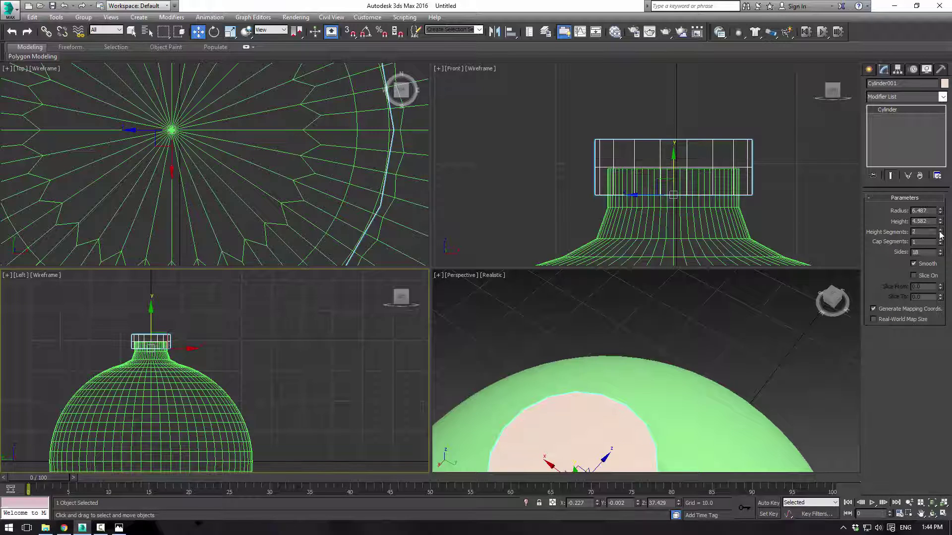
left_click(939, 231)
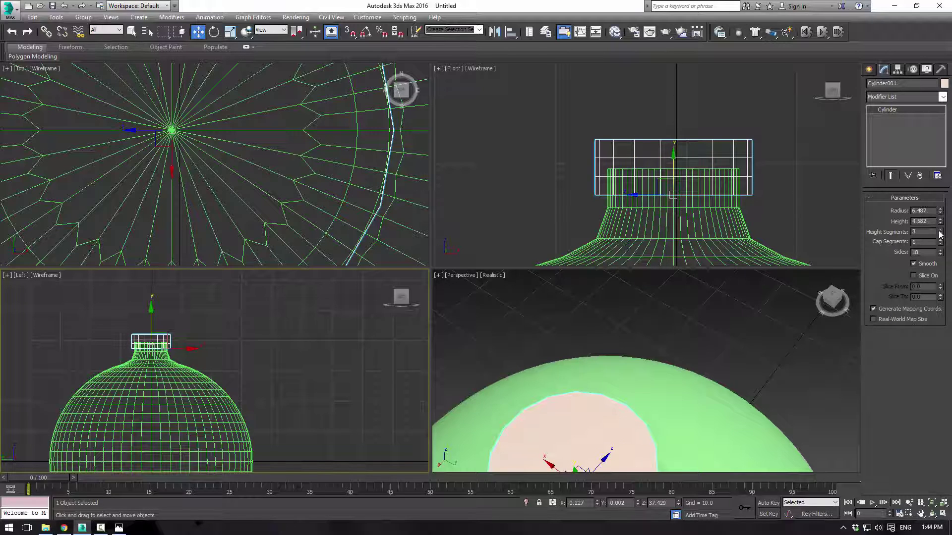
left_click(940, 231)
middle_click_drag(661, 172, 598, 140)
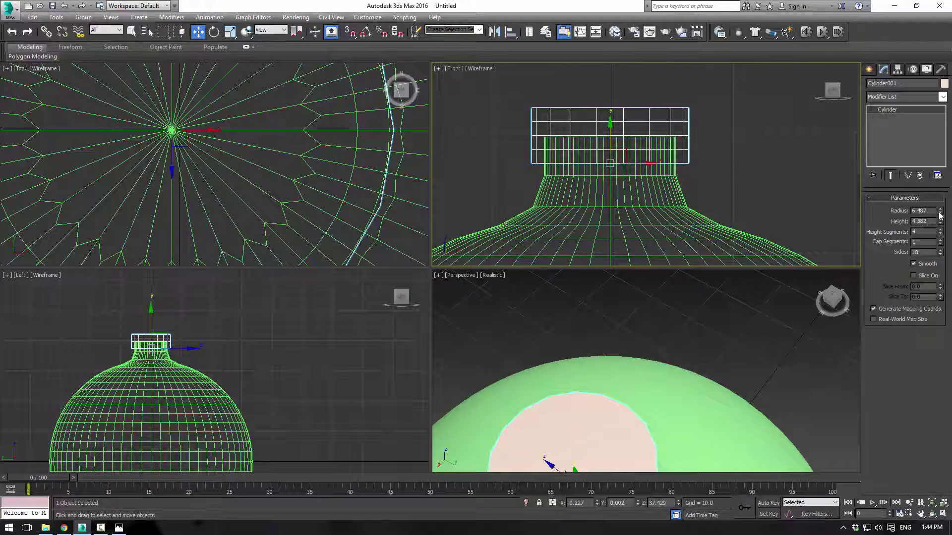
left_click_drag(939, 214, 940, 218)
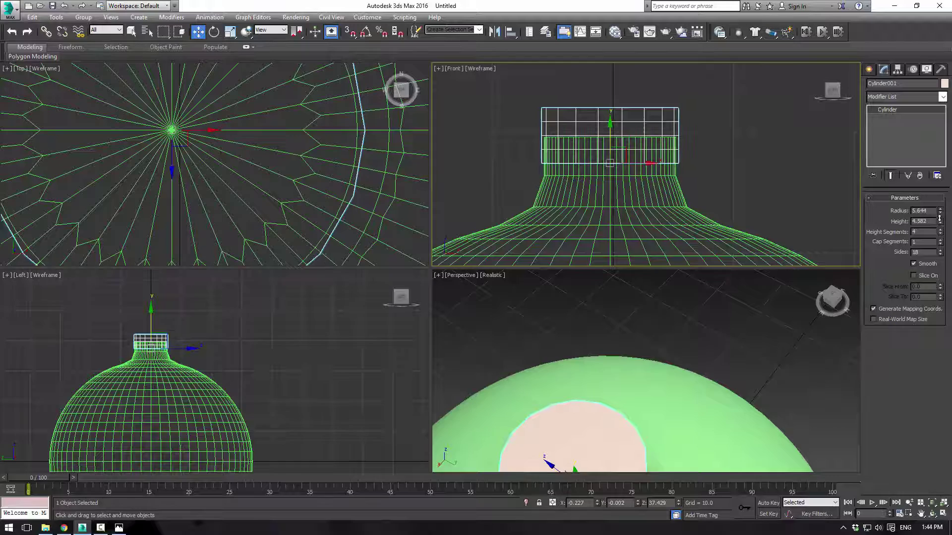
scroll(814, 239, "up", 3)
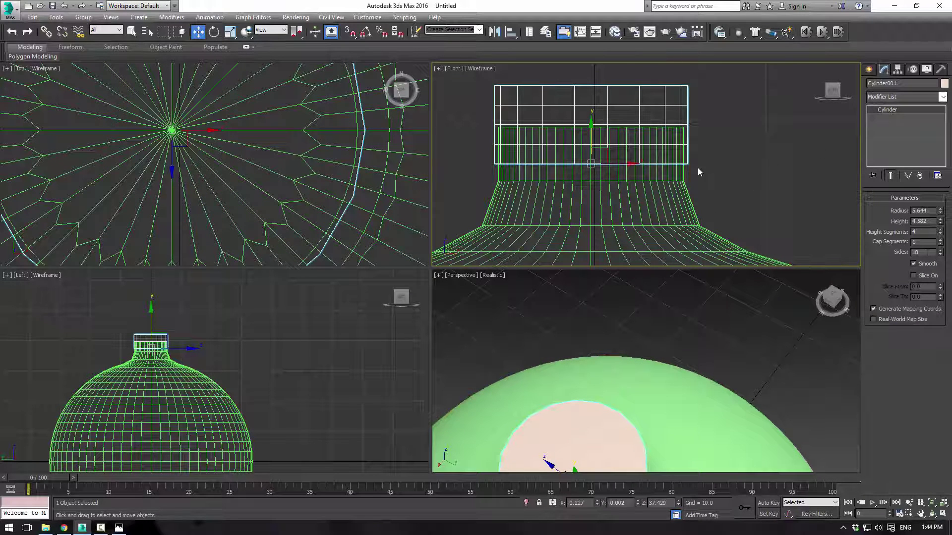
Convert the cylinder to Editable Poly, enter vertex level, and show edged faces in the maximized Perspective view
middle_click_drag(715, 163, 719, 167)
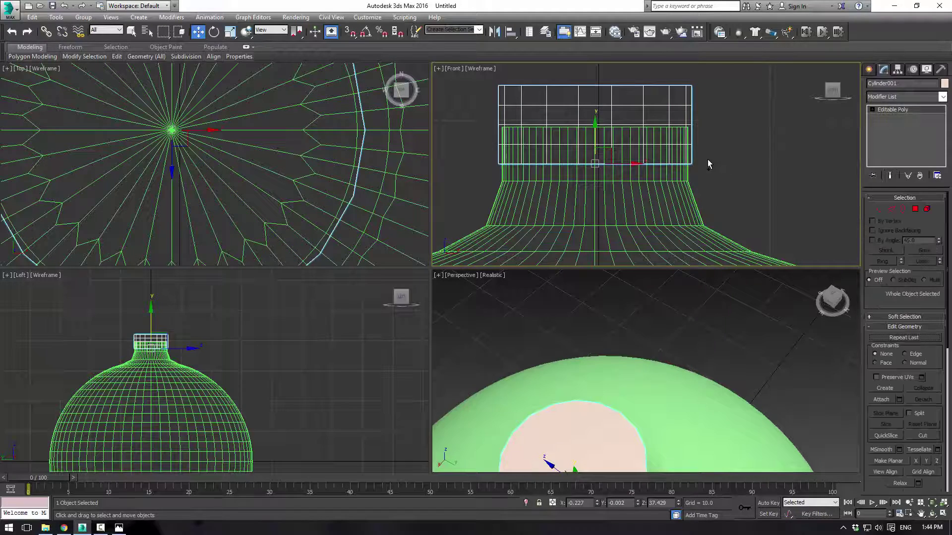
middle_click_drag(646, 177, 665, 166)
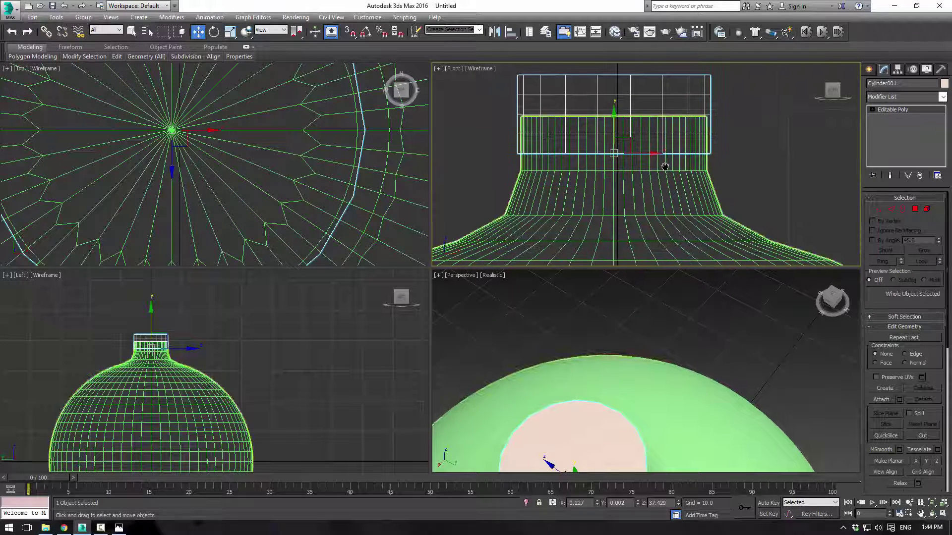
left_click(877, 209)
scroll(622, 327, "up", 3)
key("alt+w")
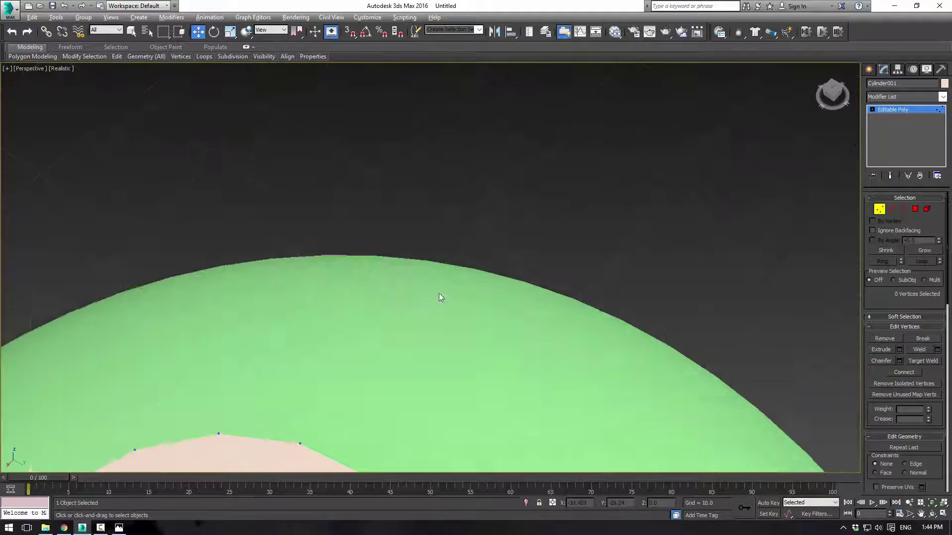
scroll(460, 236, "down", 4)
middle_click_drag(438, 292, 459, 199)
key("F4")
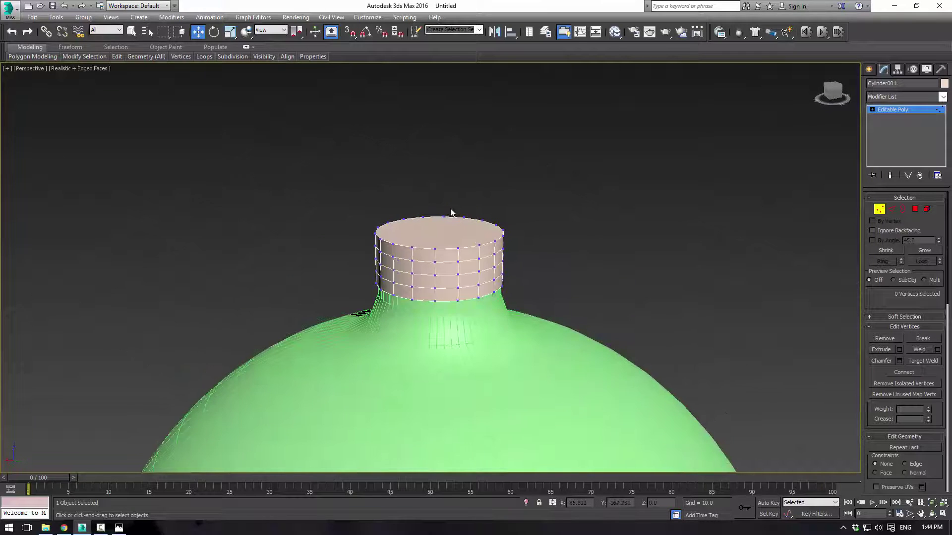
Check the cap's fit around the neck, leave vertex level, and raise the cap clear of the neck to about Z 45
scroll(451, 213, "up", 5)
scroll(518, 273, "down", 2)
scroll(489, 272, "up", 8)
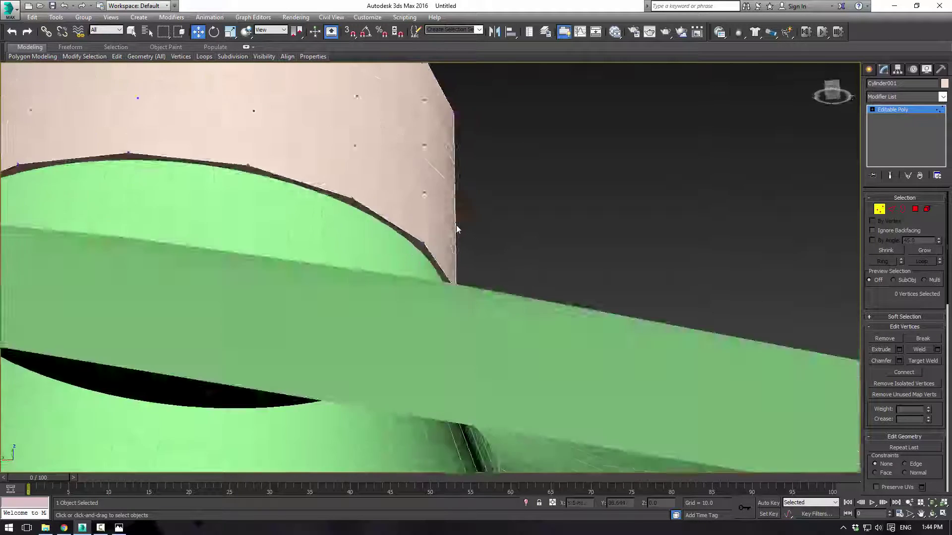
middle_click_drag(447, 237, 446, 245, "alt")
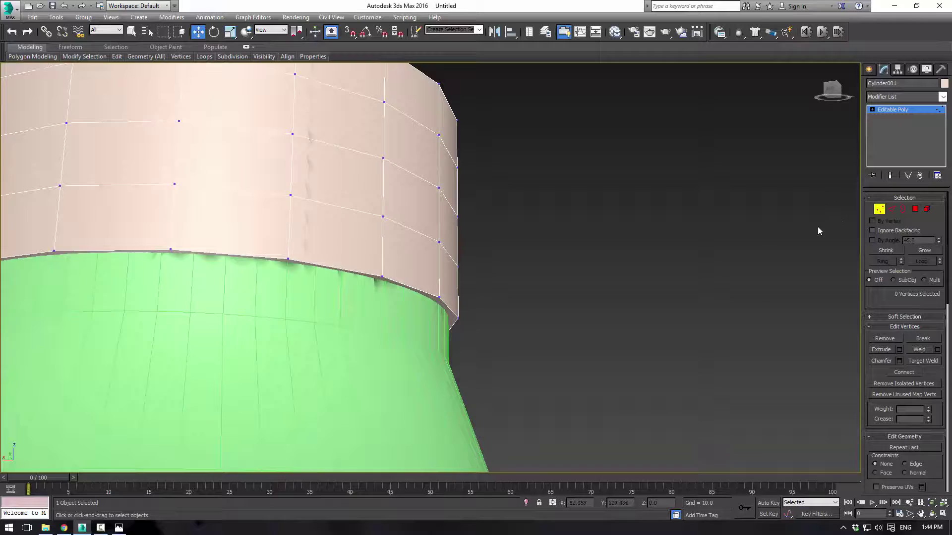
left_click(884, 110)
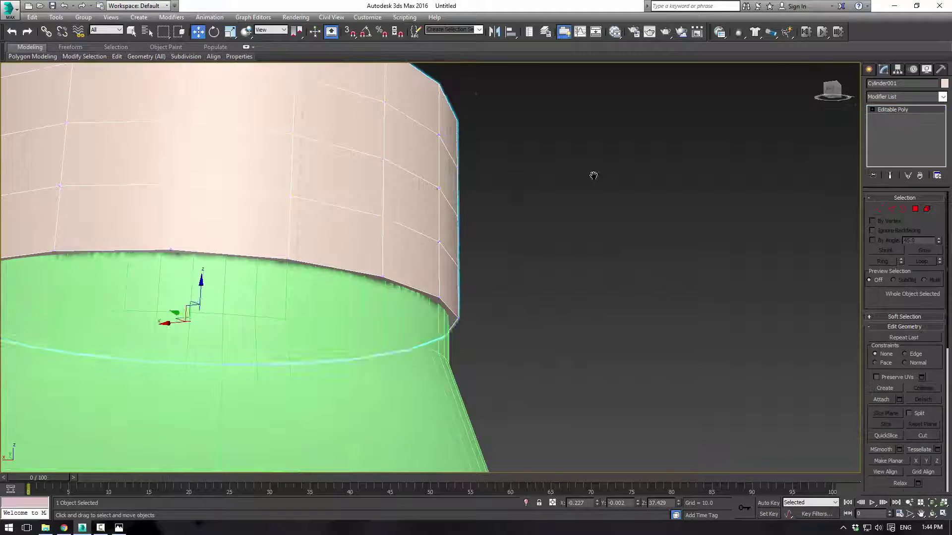
scroll(593, 176, "down", 10)
left_click_drag(544, 193, 546, 127)
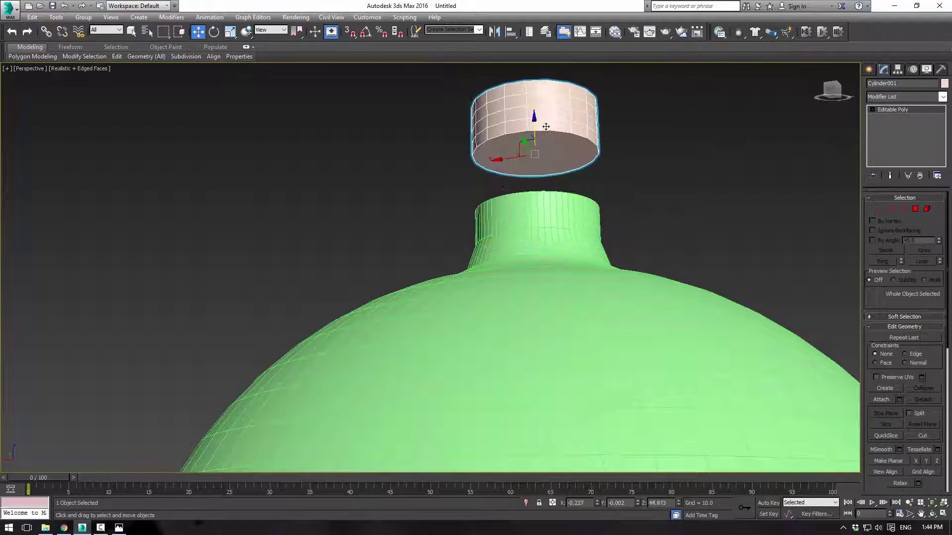
Inset the cap's bottom polygon slightly and extrude it inward to hollow out the cap
key("z")
left_click(914, 208)
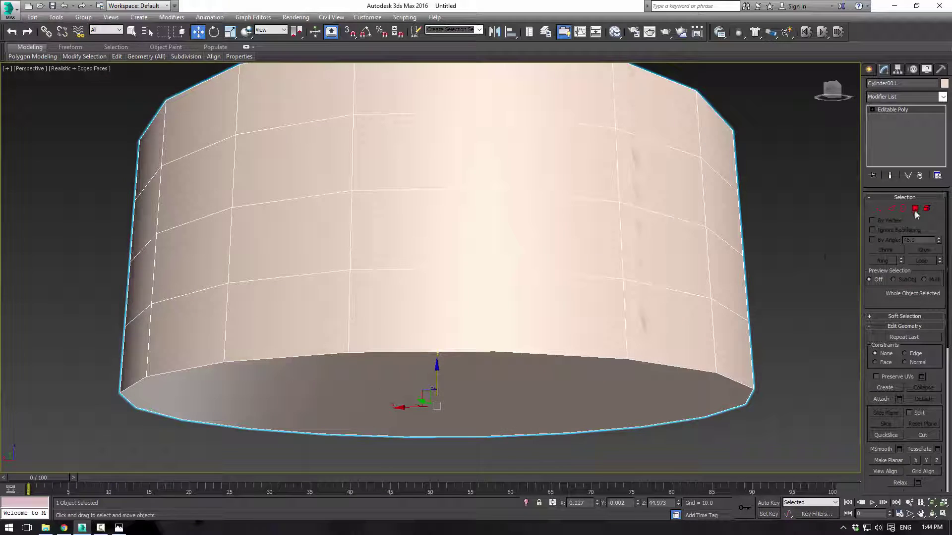
left_click(595, 400)
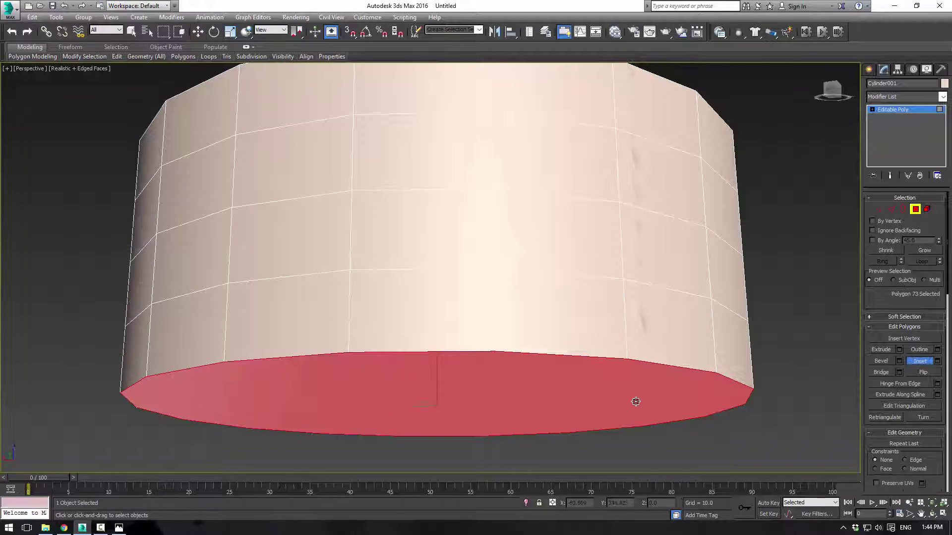
left_click_drag(635, 401, 597, 413)
left_click(880, 349)
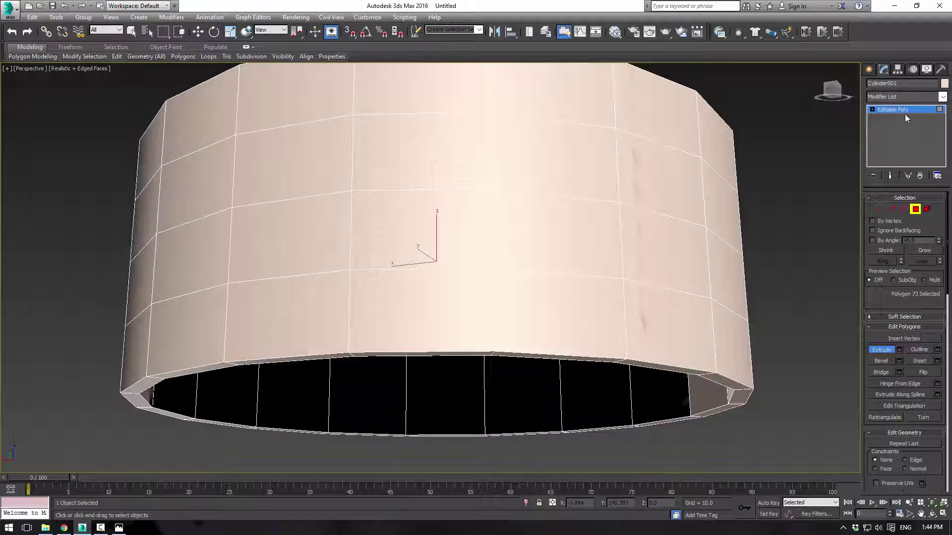
left_click(905, 114)
In the Front view, move the cap's upper inner ring of vertices up to about Z 49.3, close to the top edge
left_click(879, 209)
middle_click_drag(493, 325, 518, 320)
key("alt+w")
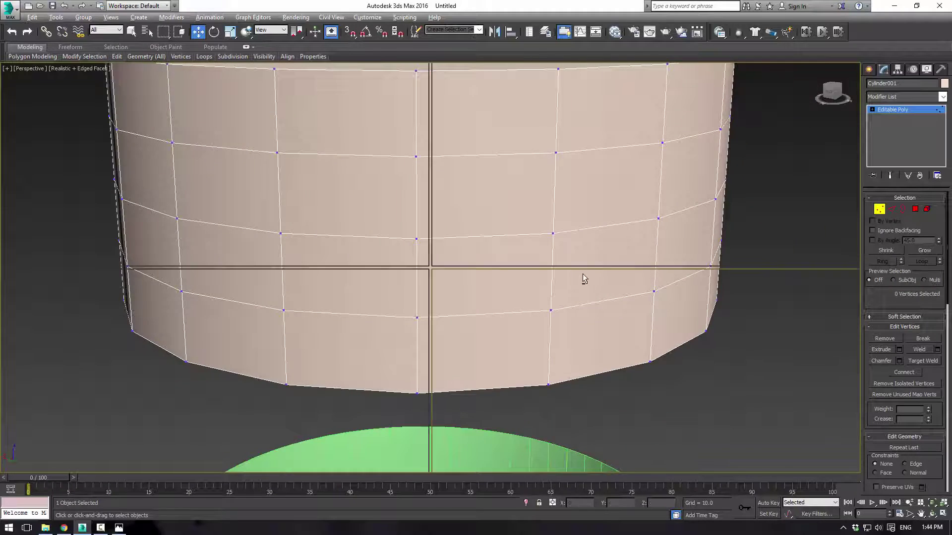
key("alt+w")
scroll(593, 128, "down", 8)
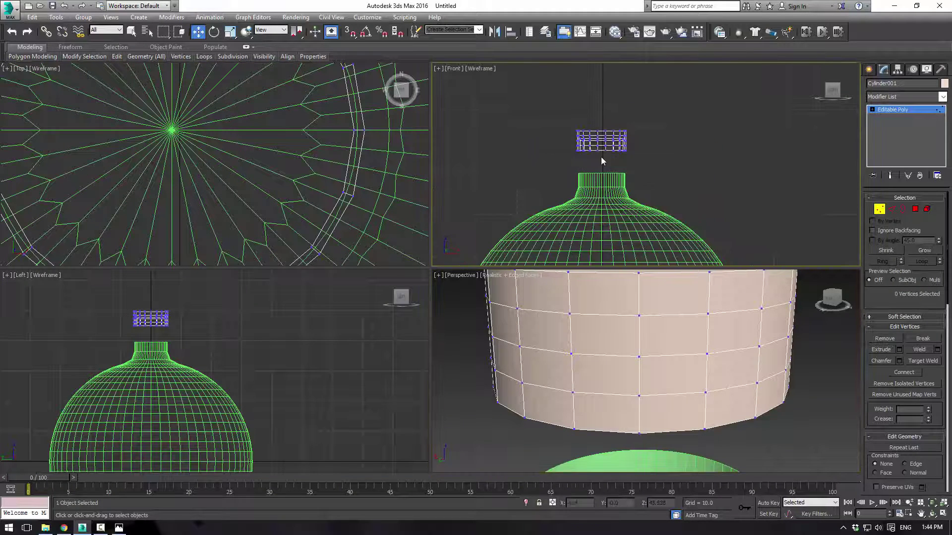
scroll(598, 154, "up", 9)
middle_click_drag(585, 134, 579, 187)
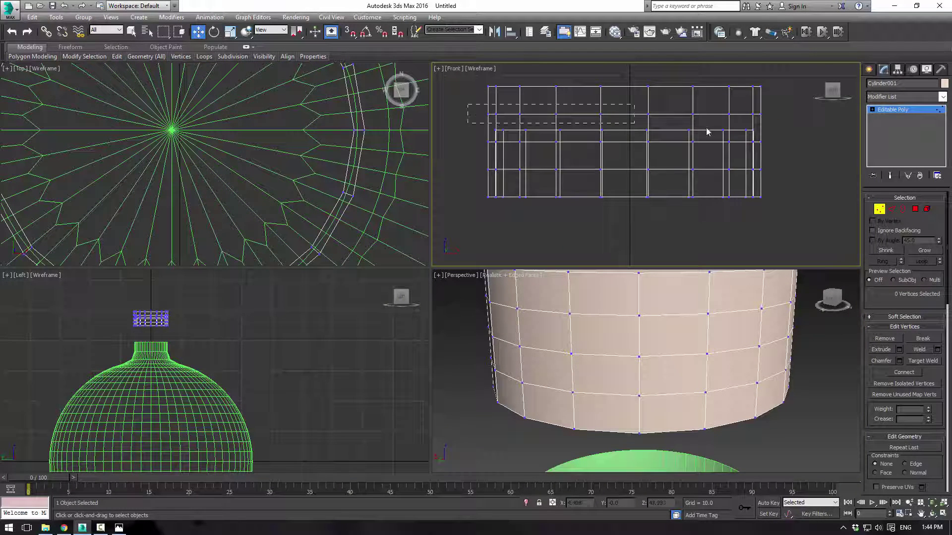
left_click_drag(804, 127, 805, 128)
left_click_drag(631, 96, 631, 73)
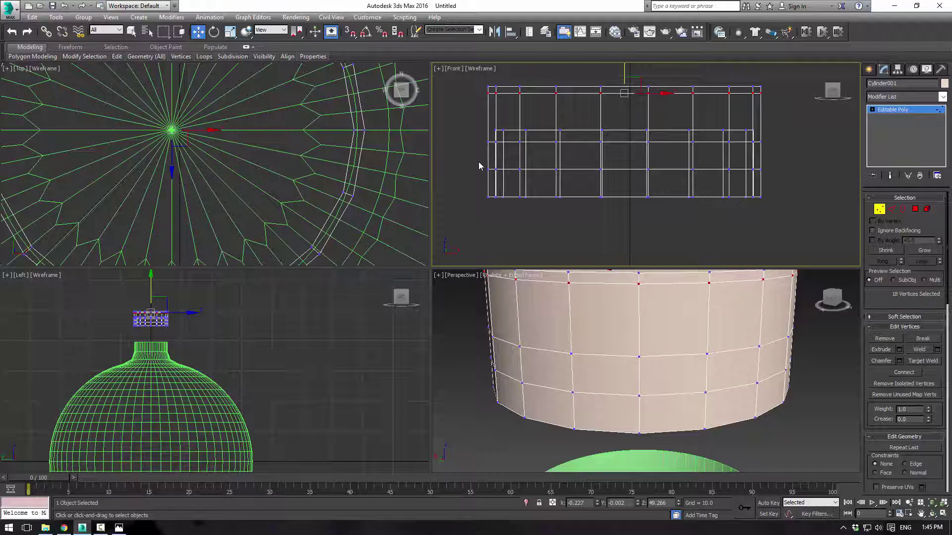
Move the cap's lower inner ring of vertices down to about Z 45.4, close to the bottom edge
left_click_drag(712, 190, 797, 182)
middle_click_drag(670, 377, 658, 261, "alt")
left_click_drag(624, 139, 624, 155)
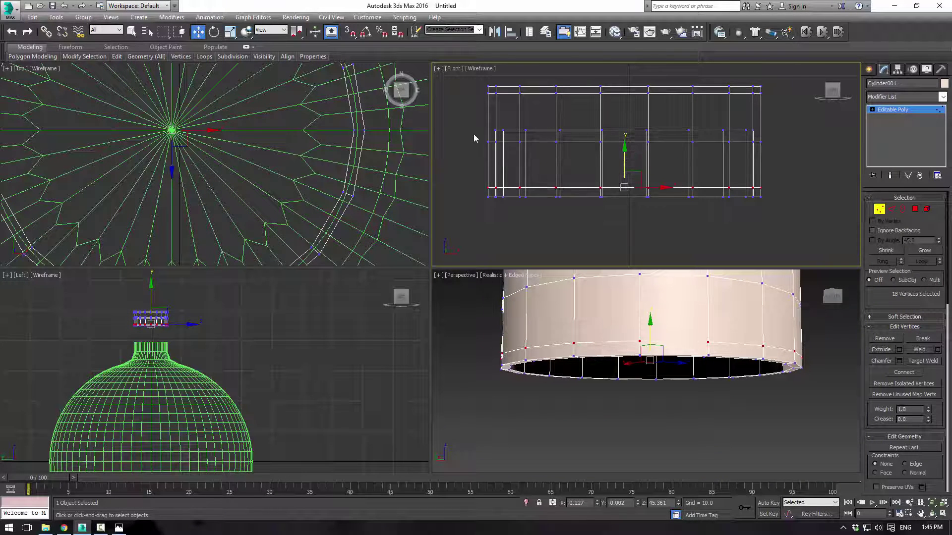
left_click_drag(474, 134, 808, 170)
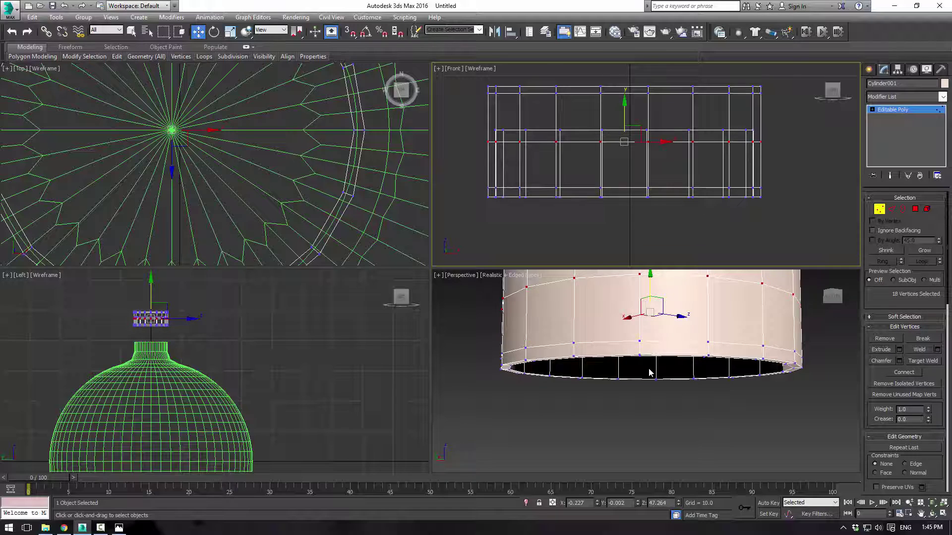
Select every other column of bottom-rim vertices around the cap and raise them to about Z 47.2 to form a zigzag edge
middle_click_drag(649, 372, 652, 389, "alt")
left_click_drag(623, 379, 654, 444)
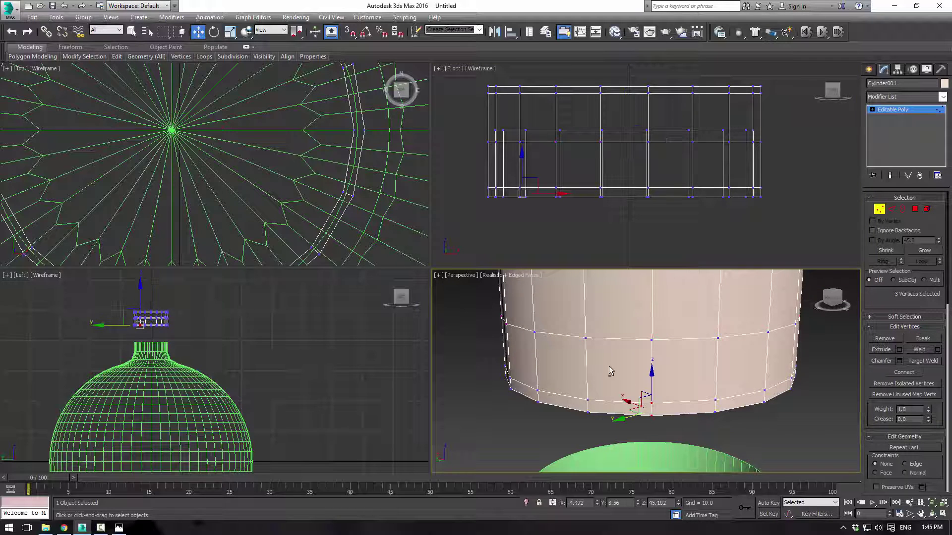
key("alt+w")
middle_click_drag(763, 337, 546, 302, "alt")
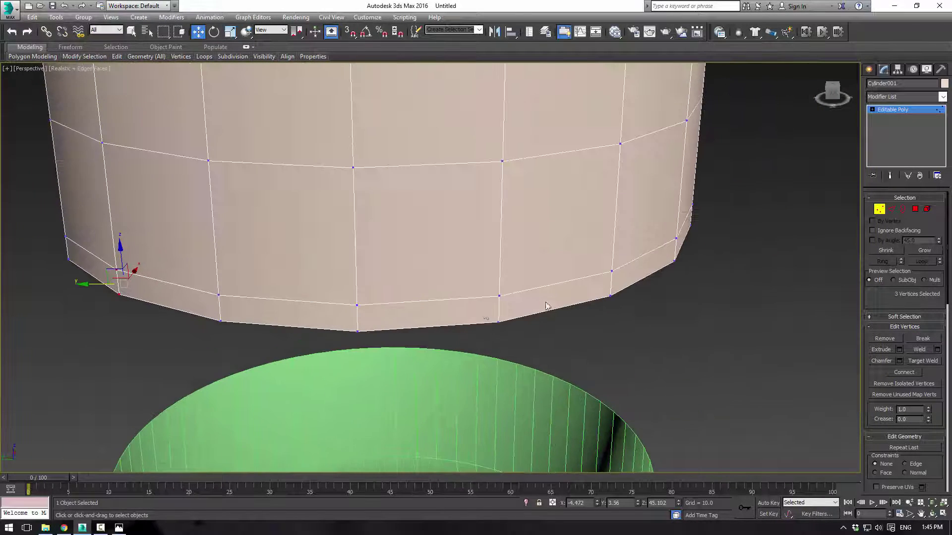
left_click_drag(329, 282, 389, 347, "ctrl")
middle_click_drag(543, 356, 498, 362, "alt")
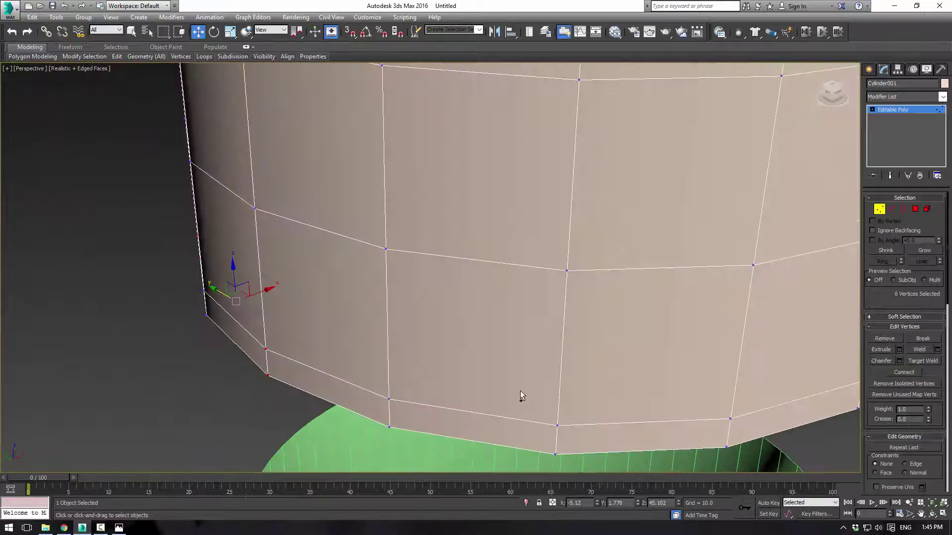
left_click_drag(520, 392, 593, 460, "ctrl")
middle_click_drag(598, 320, 612, 291)
scroll(606, 282, "up", 3)
scroll(611, 291, "down", 3)
middle_click_drag(671, 305, 475, 260)
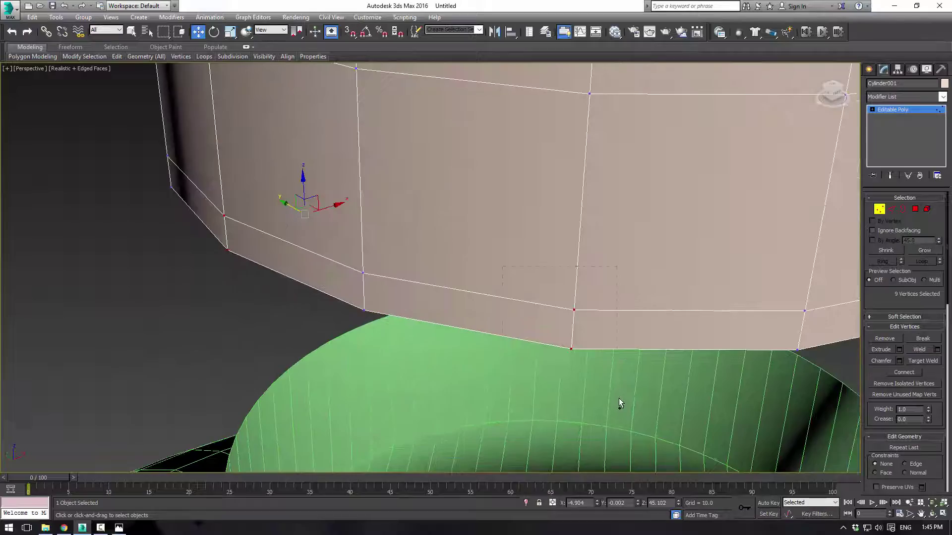
middle_click_drag(730, 325, 446, 235, "alt")
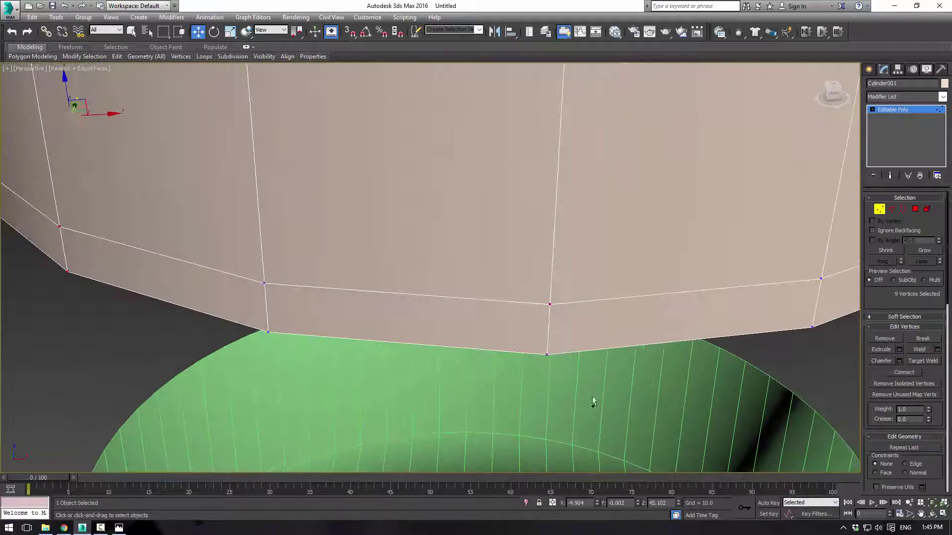
left_click_drag(520, 281, 593, 399, "ctrl")
scroll(573, 275, "down", 3)
middle_click_drag(612, 256, 583, 357, "alt")
left_click_drag(575, 382, 629, 444, "ctrl")
middle_click_drag(711, 366, 530, 285)
middle_click_drag(345, 289, 433, 290)
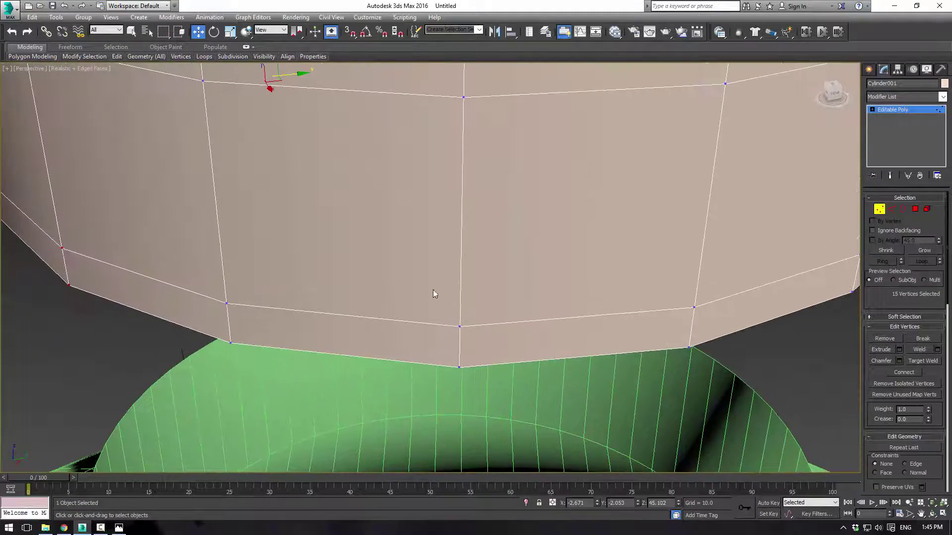
left_click_drag(432, 290, 520, 402, "ctrl")
middle_click_drag(594, 322, 607, 277, "alt")
scroll(614, 268, "down", 2)
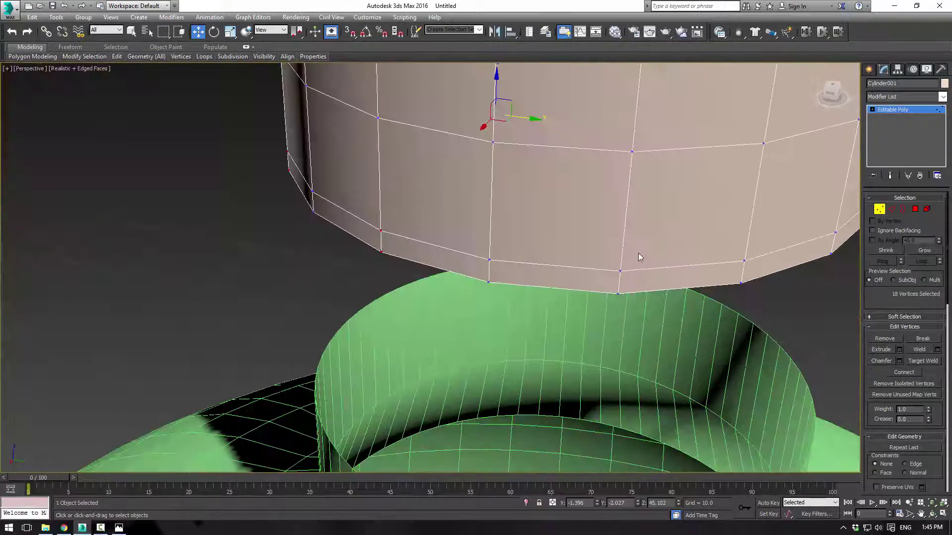
left_click_drag(572, 261, 686, 318, "ctrl")
middle_click_drag(670, 268, 529, 248, "alt")
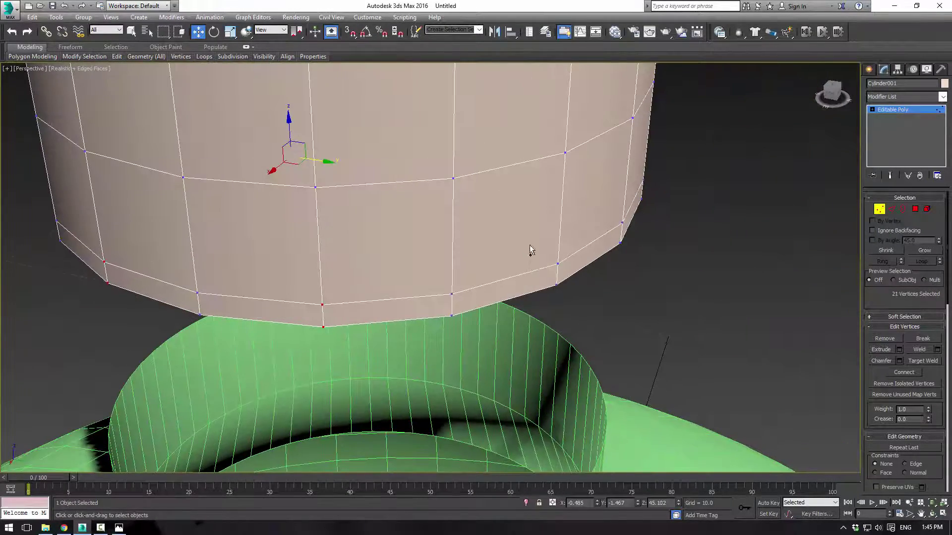
left_click_drag(529, 247, 626, 283, "ctrl")
middle_click_drag(627, 286, 572, 294, "alt")
left_click_drag(413, 311, 480, 406, "ctrl")
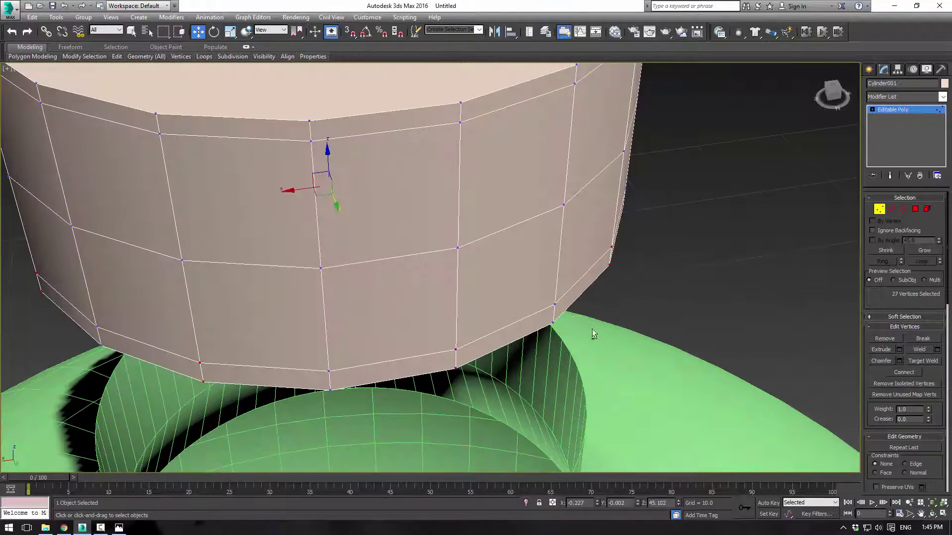
middle_click_drag(592, 328, 537, 331, "alt")
middle_click_drag(315, 365, 337, 166, "alt")
left_click_drag(336, 166, 336, 102)
scroll(406, 203, "down", 3)
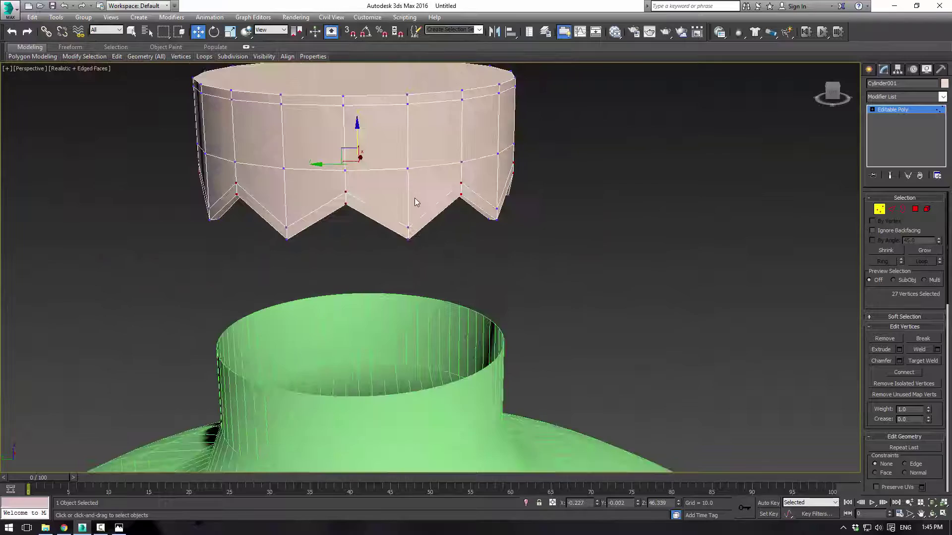
middle_click_drag(416, 200, 439, 223, "alt")
middle_click_drag(380, 162, 401, 217)
left_click_drag(385, 202, 382, 178)
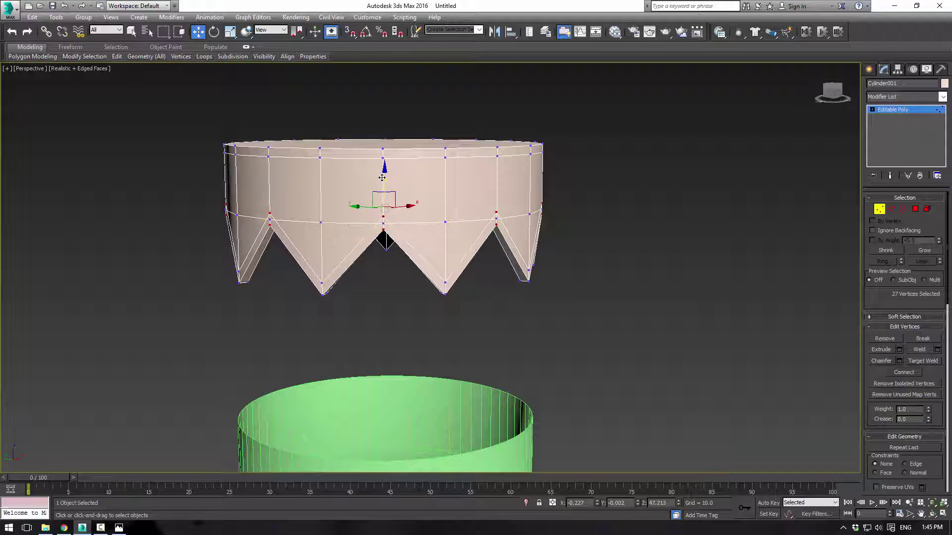
Move the cap's middle edge loop up to about Z 48, clear of the zigzag tips, and leave edge level
left_click(890, 210)
double_click(422, 224)
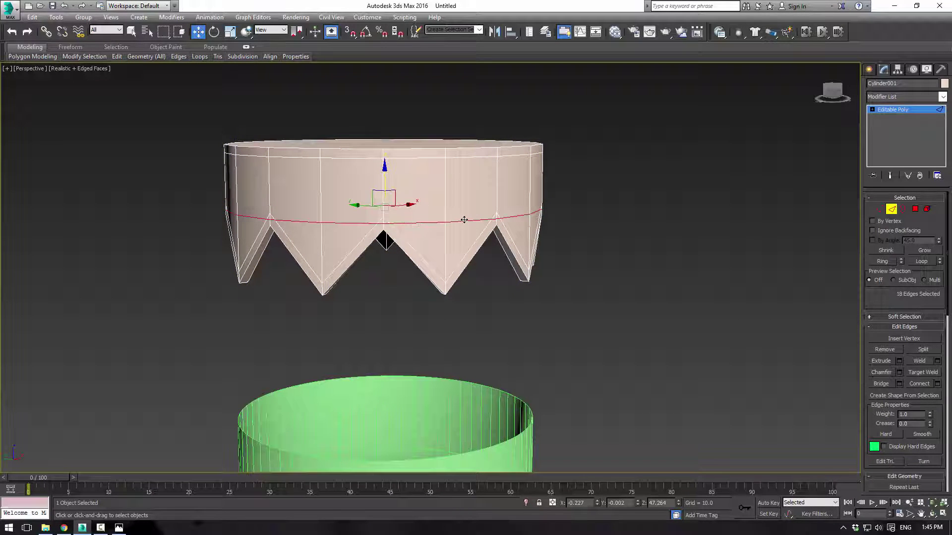
left_click_drag(384, 177, 384, 162)
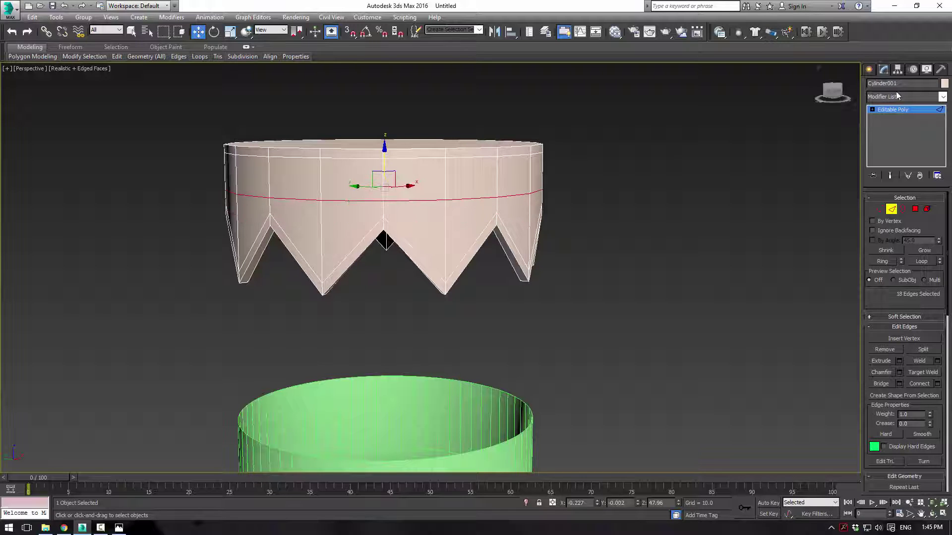
left_click(888, 109)
Inset the cap's top polygon to about half its width and raise it to about Z 50.4
middle_click_drag(599, 139, 596, 173, "alt")
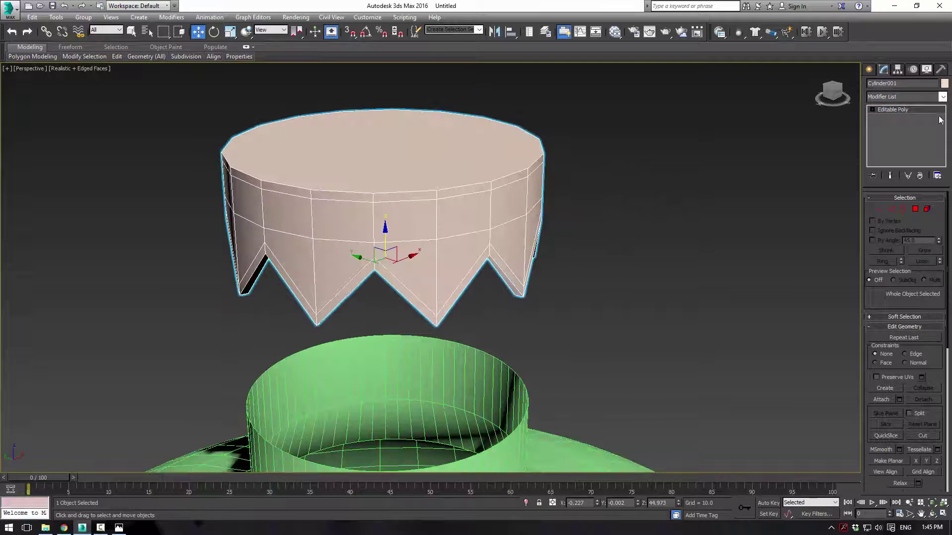
left_click(916, 209)
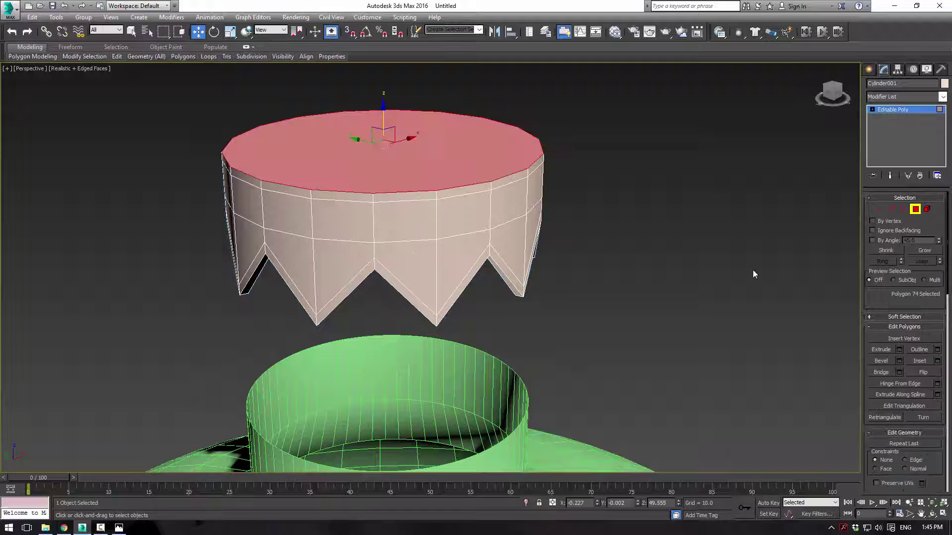
left_click(917, 360)
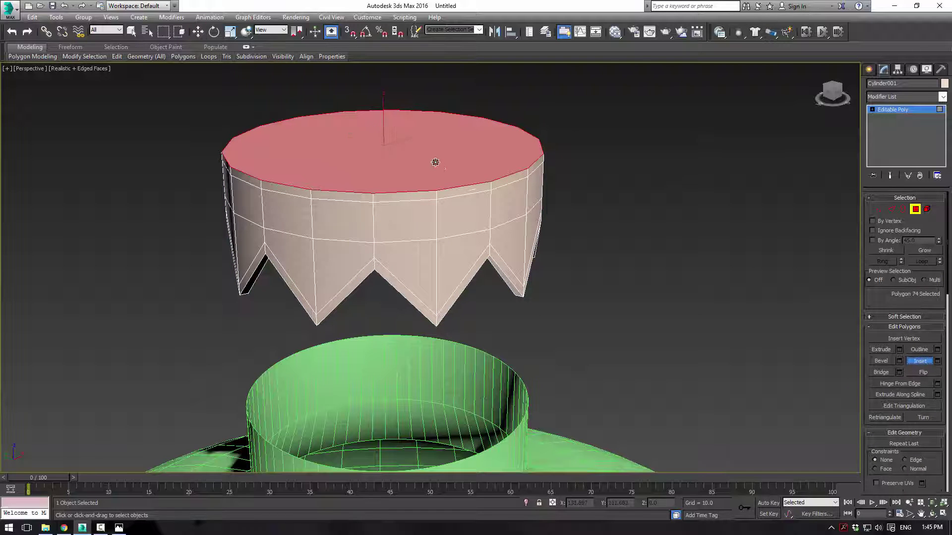
left_click_drag(435, 162, 429, 175)
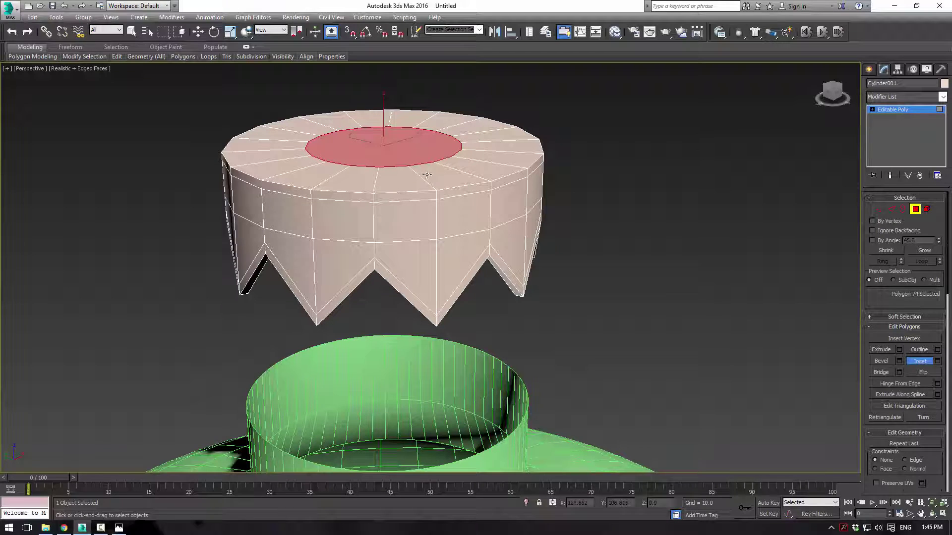
key("w")
left_click_drag(381, 112, 382, 91)
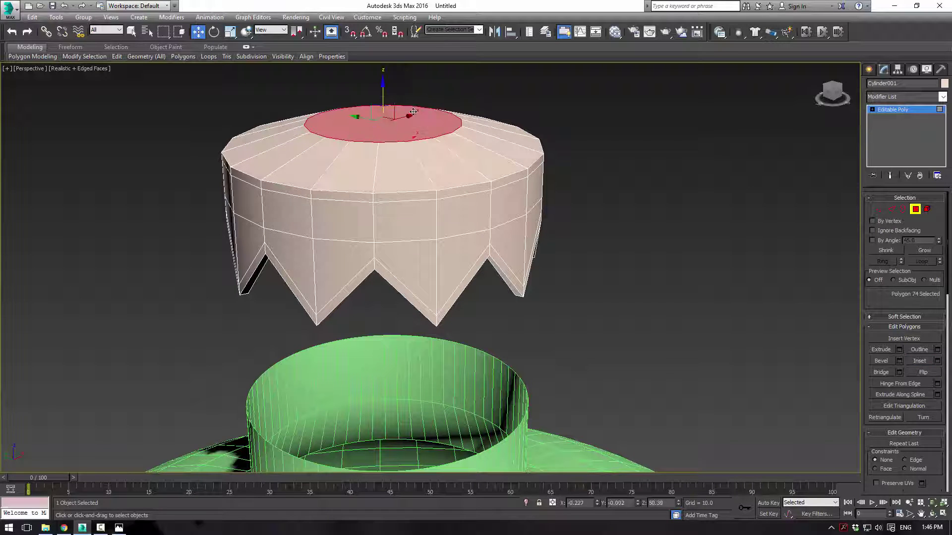
Bevel the cap's raised top polygon upward with a slight inward taper, and leave polygon level
left_click(876, 361)
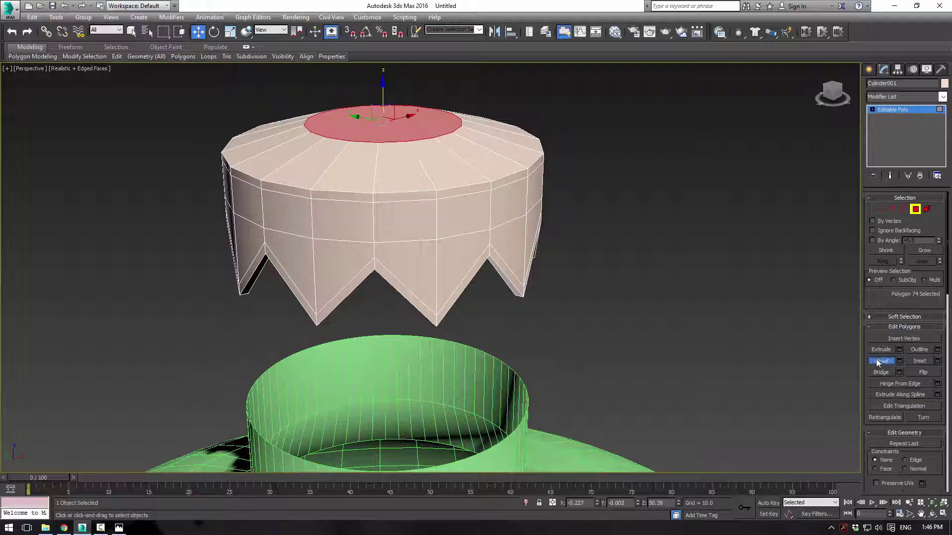
left_click_drag(415, 130, 415, 112)
left_click(415, 127)
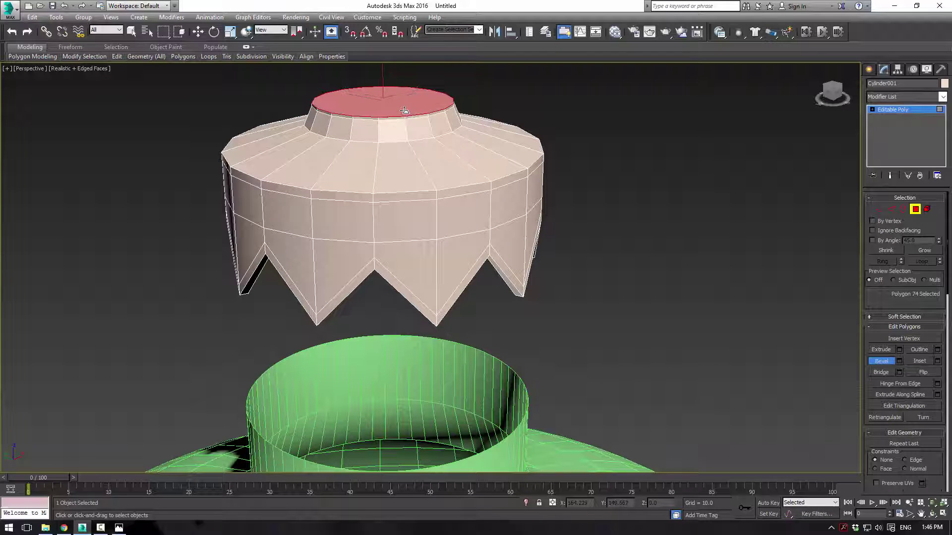
left_click(892, 110)
Apply a TurboSmooth modifier with 2 iterations to the cap and deselect it
left_click(902, 96)
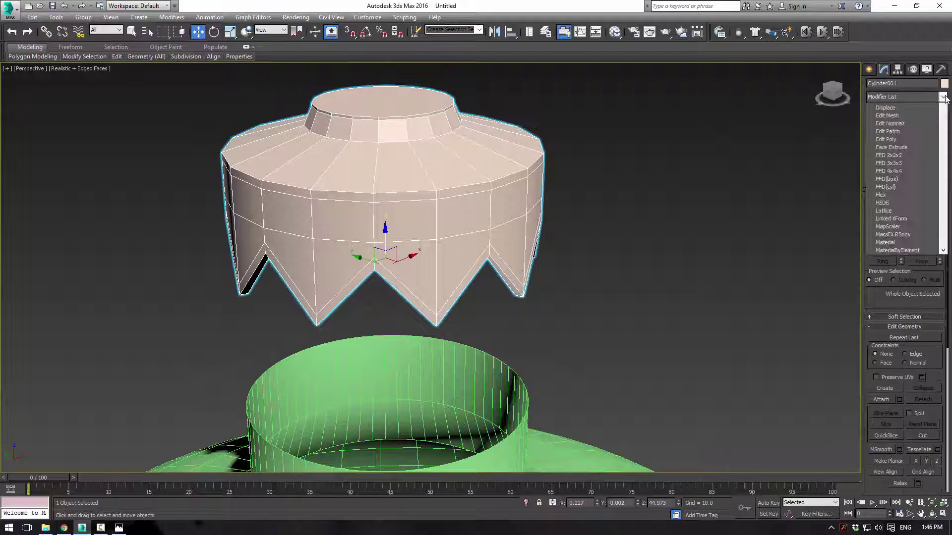
type("tu")
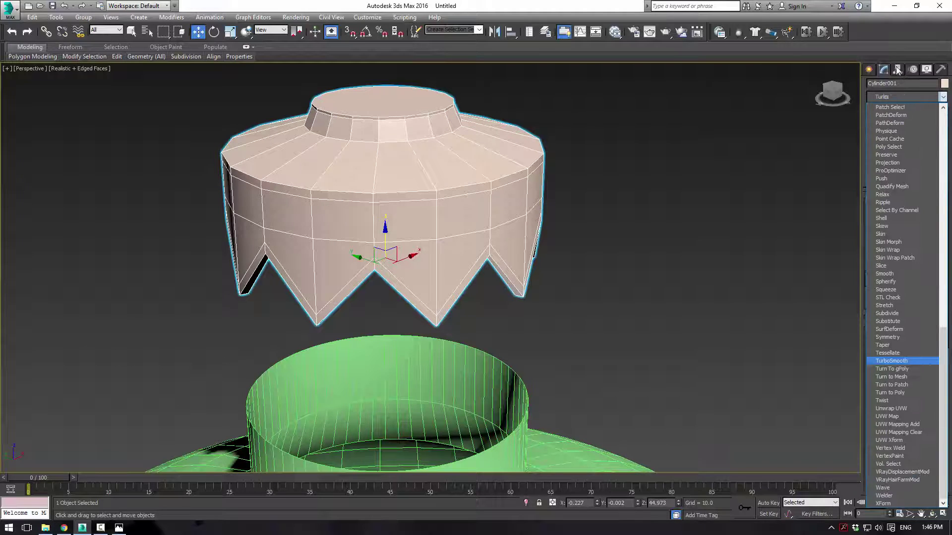
key("Return")
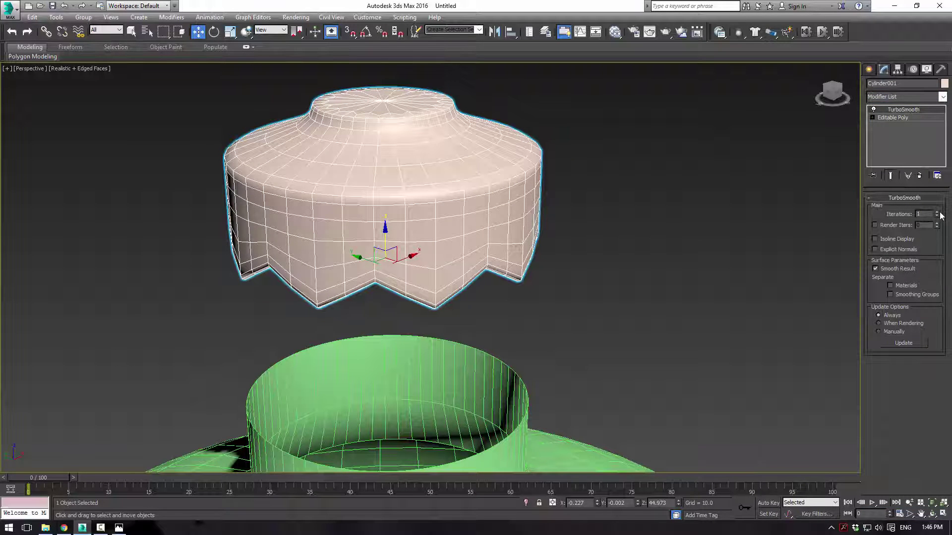
left_click(936, 212)
left_click(705, 200)
In the Front view, lower the smoothed cap onto the ornament's neck, to about Z 35.7
scroll(643, 221, "down", 5)
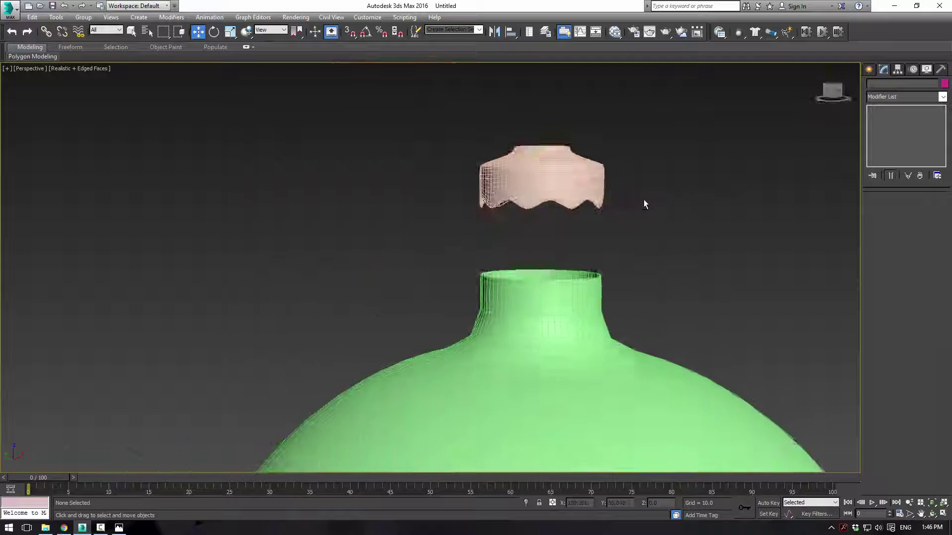
scroll(709, 206, "down", 2)
left_click(571, 179)
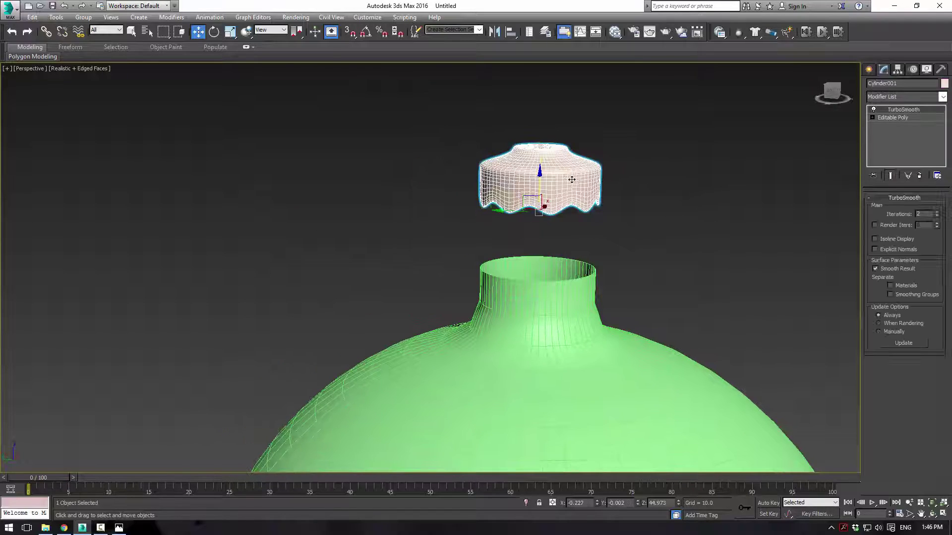
key("alt+w")
scroll(602, 167, "down", 3)
middle_click_drag(642, 180, 606, 138)
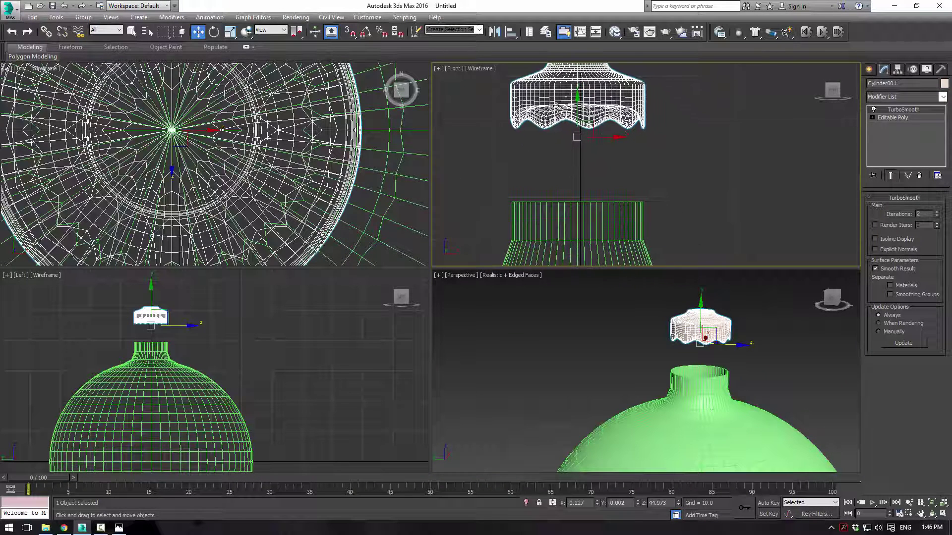
left_click_drag(577, 108, 577, 247)
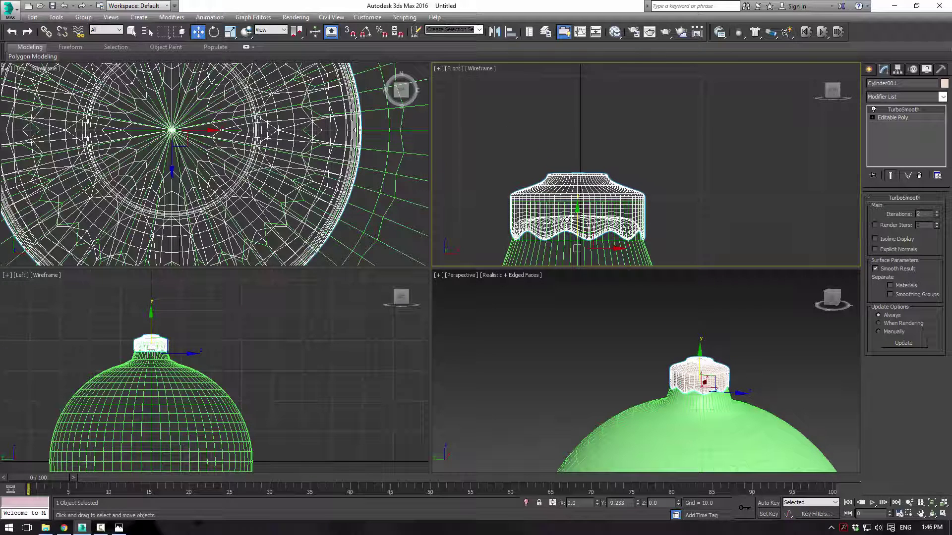
Hide the edged faces in the Perspective view and examine how the cap sits on the ornament from several angles
middle_click(748, 335)
scroll(747, 335, "down", 2)
middle_click_drag(736, 348, 672, 304, "alt")
left_click(744, 336)
key("alt+w")
key("F4")
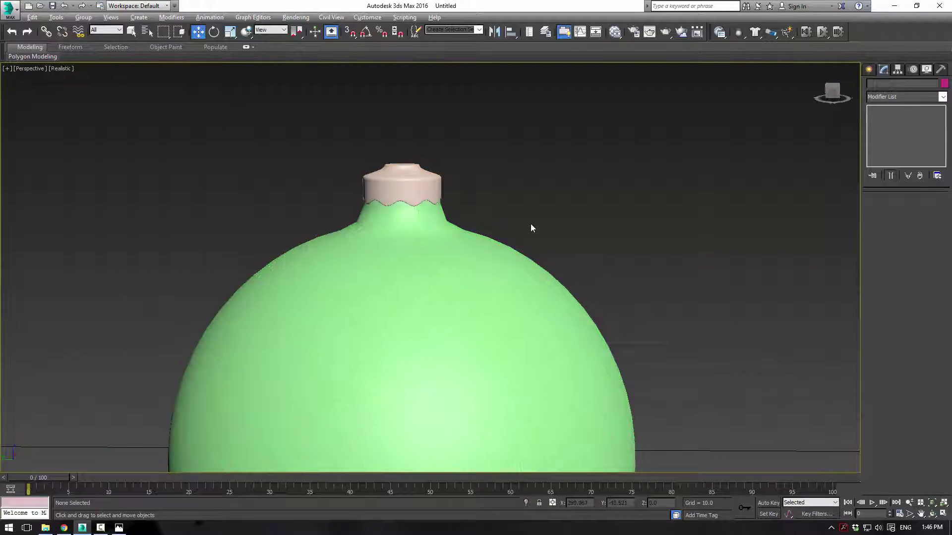
scroll(528, 224, "down", 3)
middle_click_drag(498, 221, 524, 228, "alt")
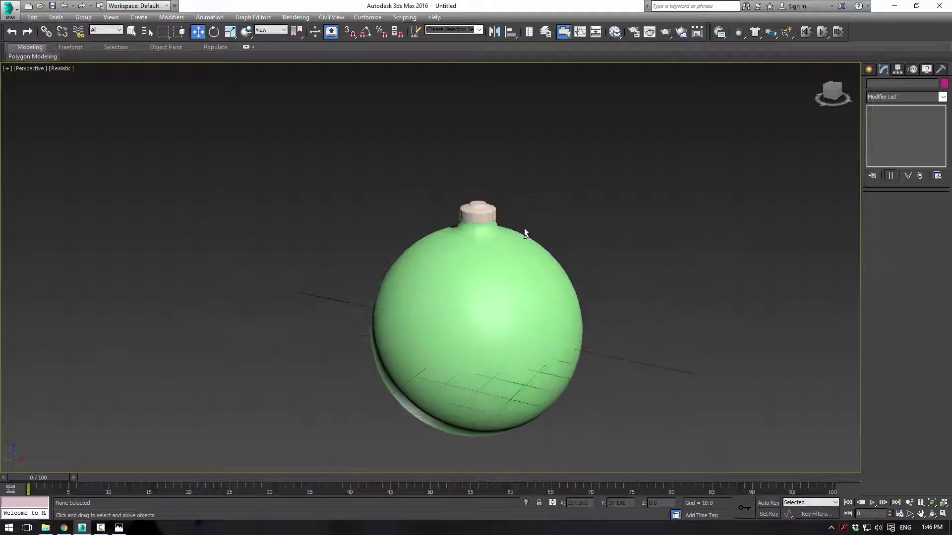
scroll(479, 210, "up", 4)
Make the cap taller by raising its upper vertices to about Z 43.3 in the Front view, and return to the TurboSmooth level
left_click(479, 209)
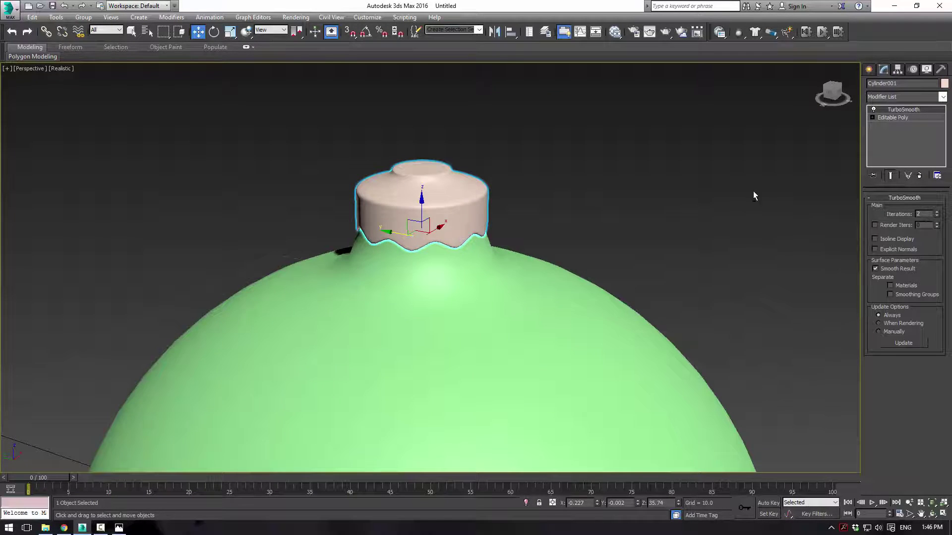
key("alt+w")
left_click(888, 119)
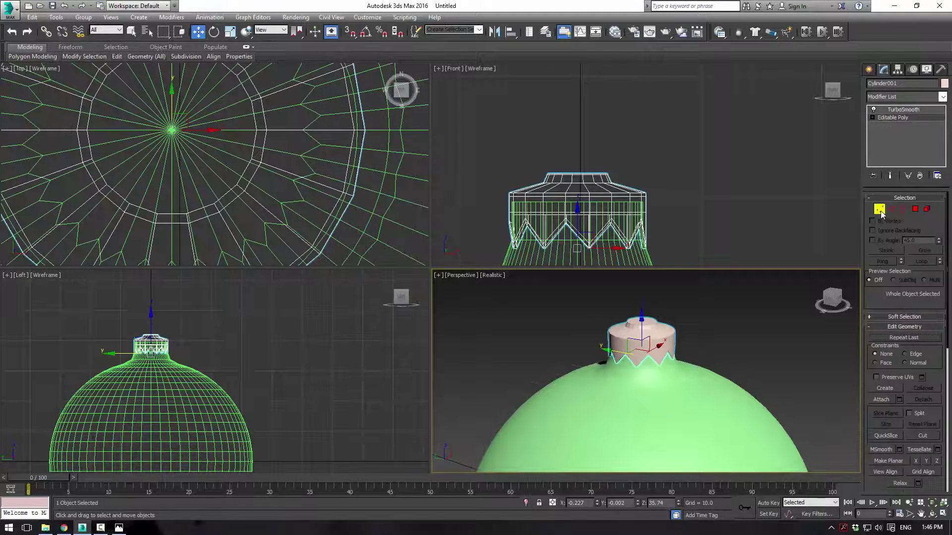
left_click(880, 210)
left_click_drag(702, 219, 699, 217)
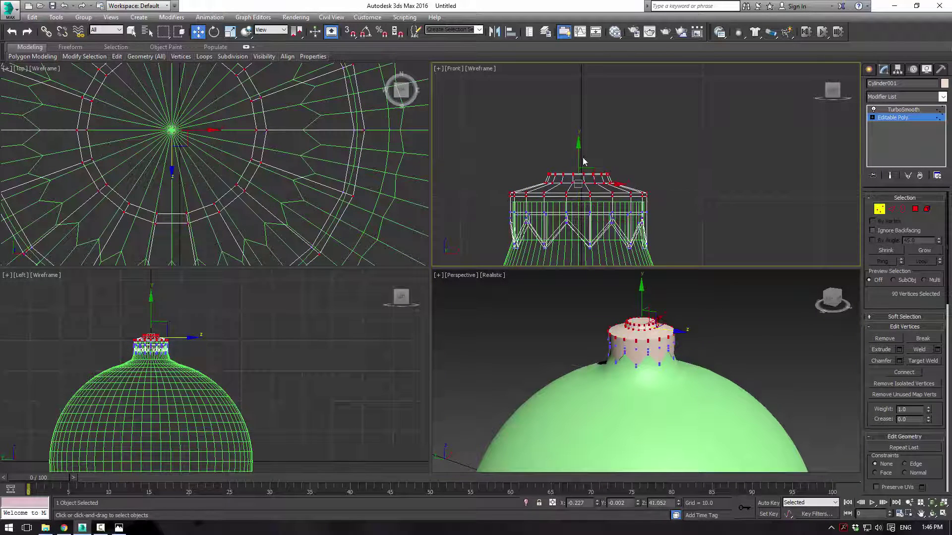
left_click_drag(579, 156, 579, 127)
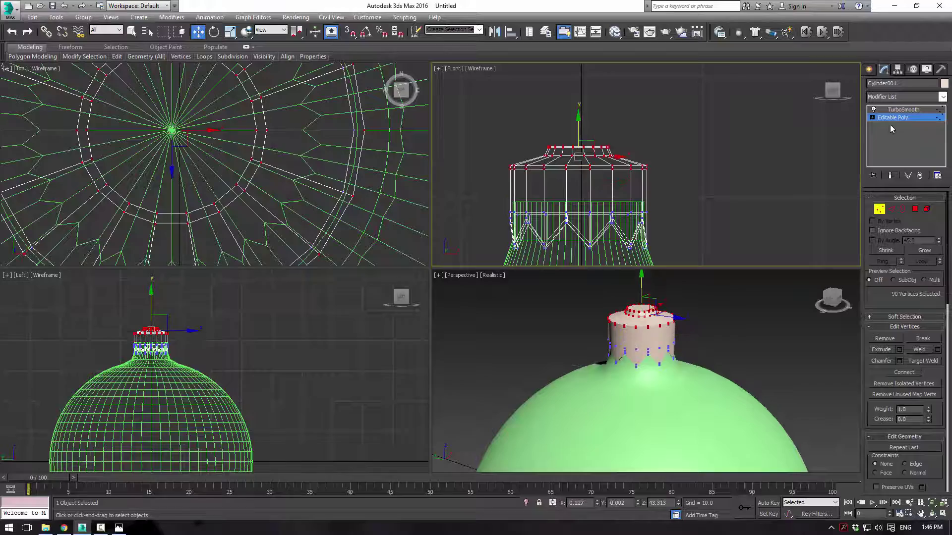
left_click(892, 110)
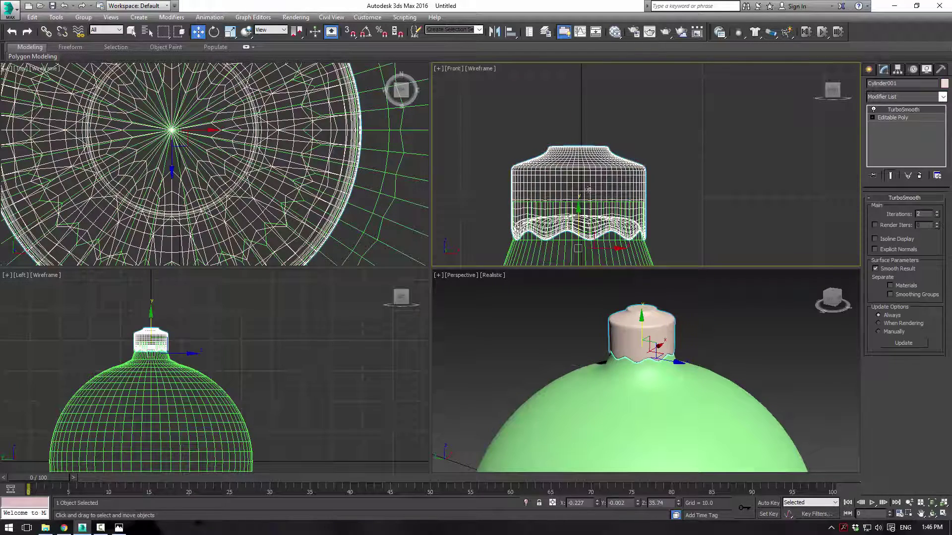
In the Front view, nudge the cap to about Z 35.8 and inspect its fit on the neck in the maximized Perspective view
middle_click_drag(596, 178, 586, 121)
mouse_move(568, 163)
left_mouse_down()
mouse_move(570, 171)
mouse_move(571, 163)
left_mouse_up()
left_click(614, 200)
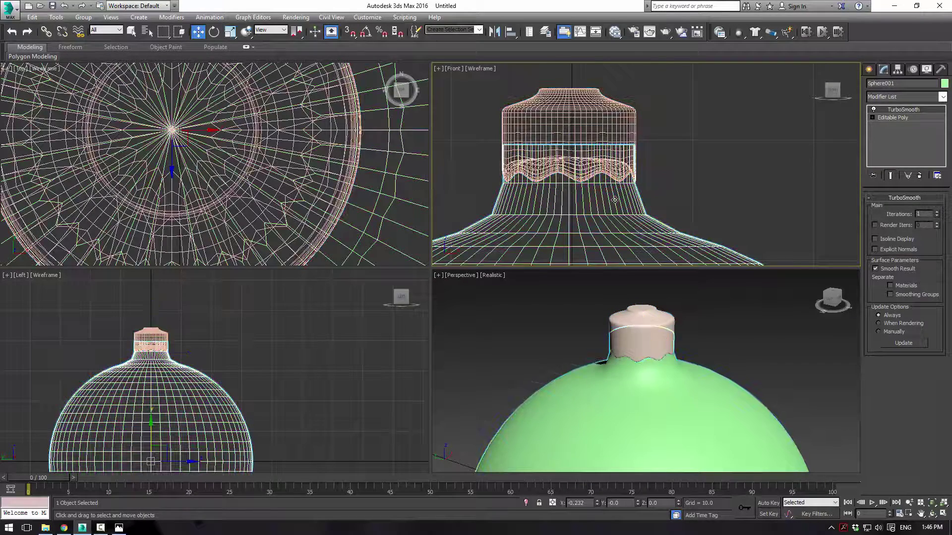
left_click(780, 187)
middle_click(674, 332)
key("alt+w")
middle_click_drag(637, 313, 550, 291, "alt")
scroll(558, 288, "down", 4)
scroll(559, 286, "up", 1)
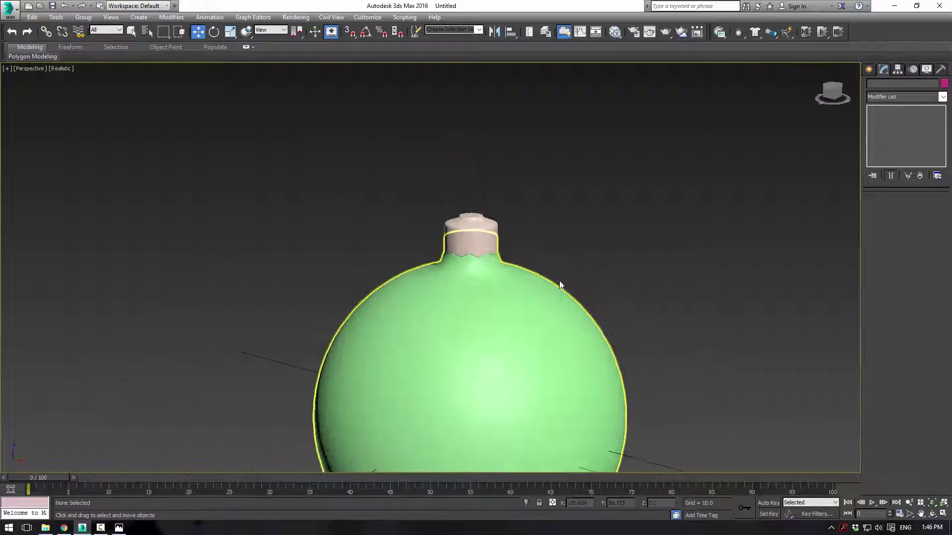
scroll(525, 243, "up", 3)
Lower the cap's upper vertices slightly, return to the TurboSmooth level, and deselect the cap
left_click(401, 228)
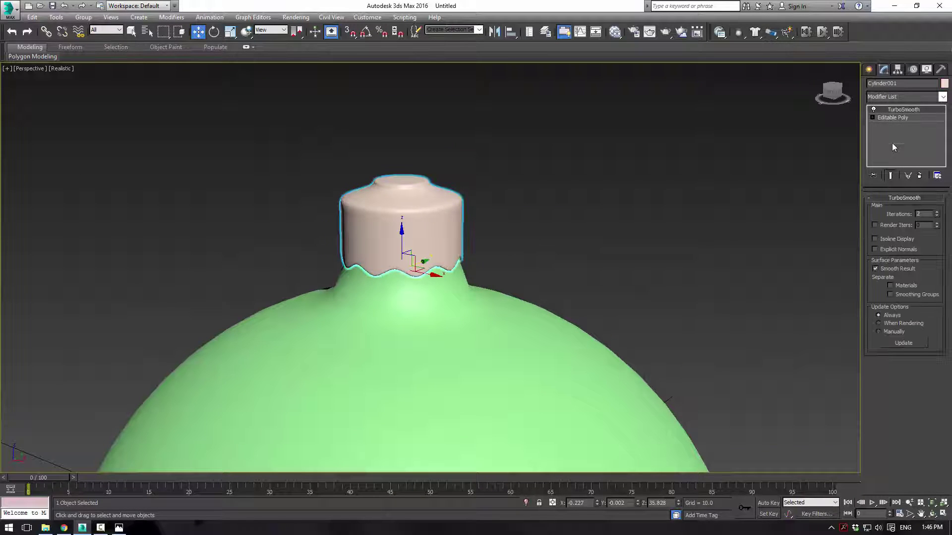
left_click(885, 125)
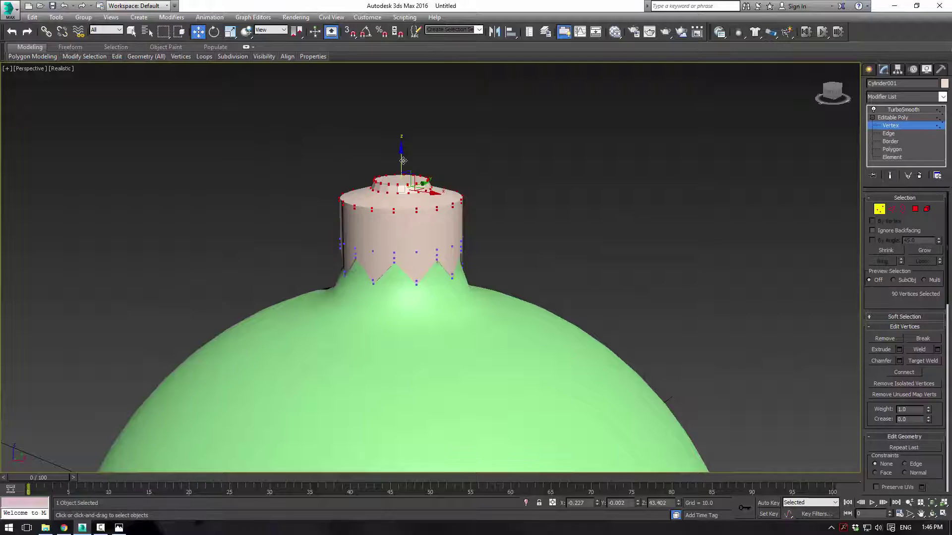
left_click(893, 110)
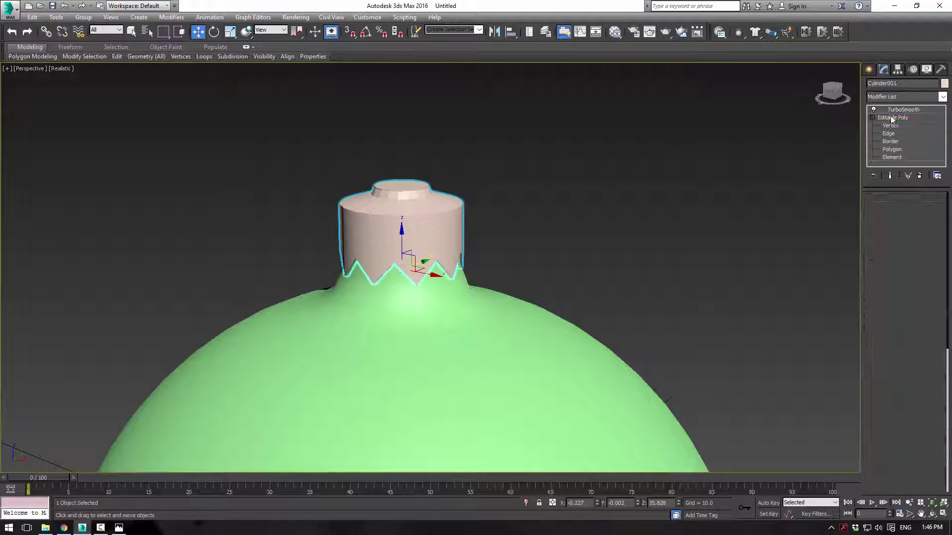
left_click(615, 221)
scroll(617, 221, "down", 4)
scroll(624, 224, "up", 5)
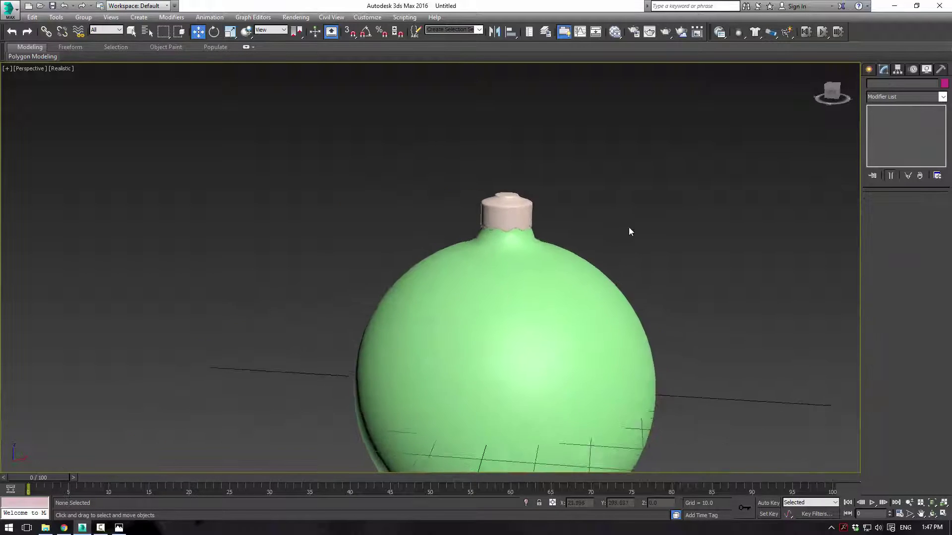
Create a tube with AutoGrid on the cap's top, with radii of about 4.67 and 3.91 and a height of about 0.68
left_click(869, 69)
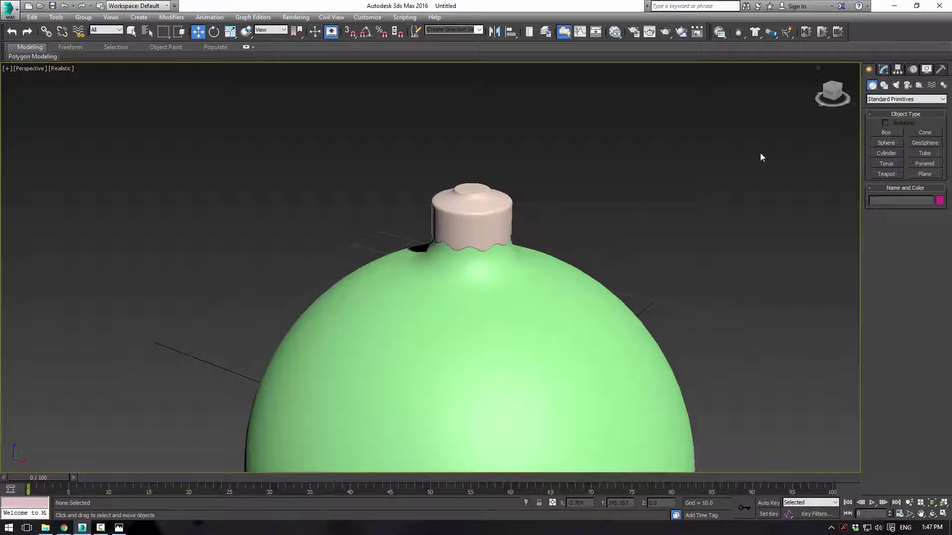
scroll(743, 166, "up", 2)
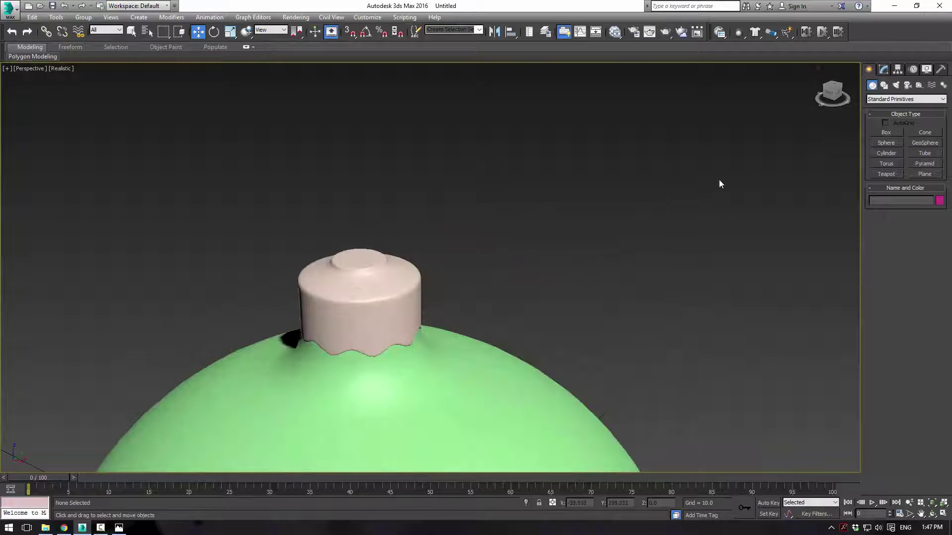
left_click(923, 153)
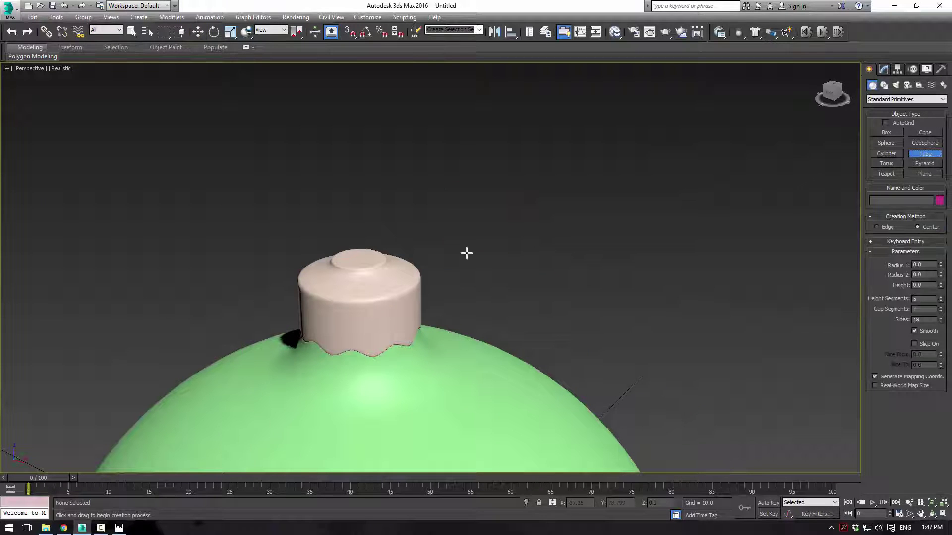
left_click(885, 123)
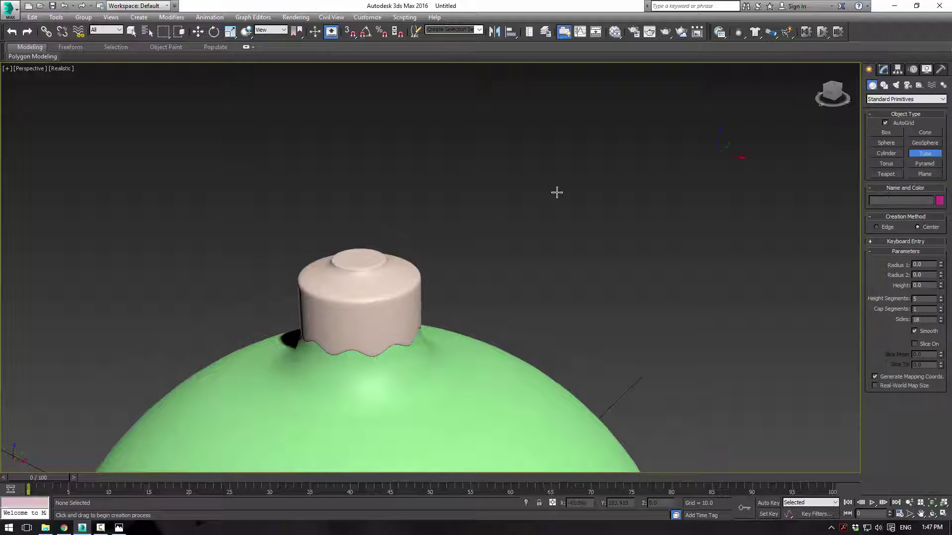
left_click_drag(362, 256, 361, 279)
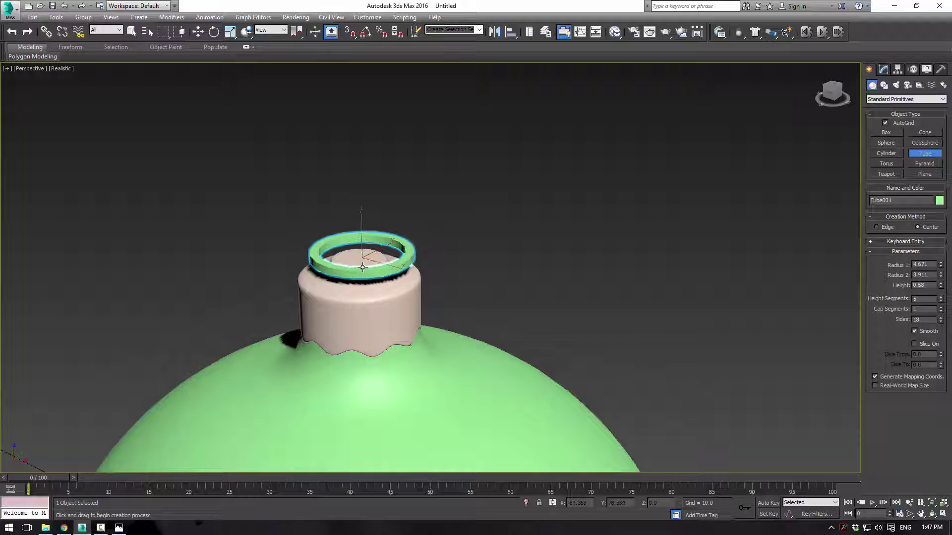
left_click(362, 268)
Apply a TurboSmooth modifier with 2 iterations to the tube
left_click(883, 70)
left_click(942, 97)
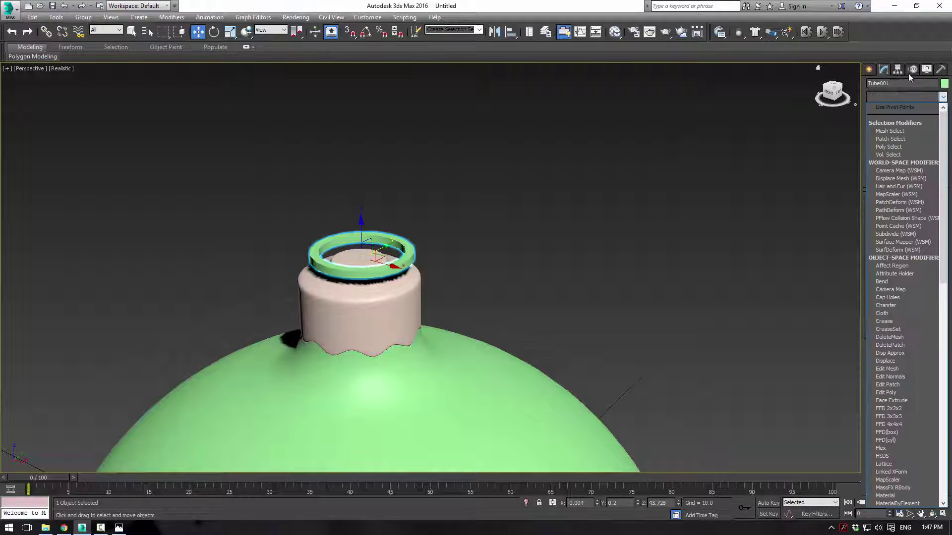
type("tu")
key("Return")
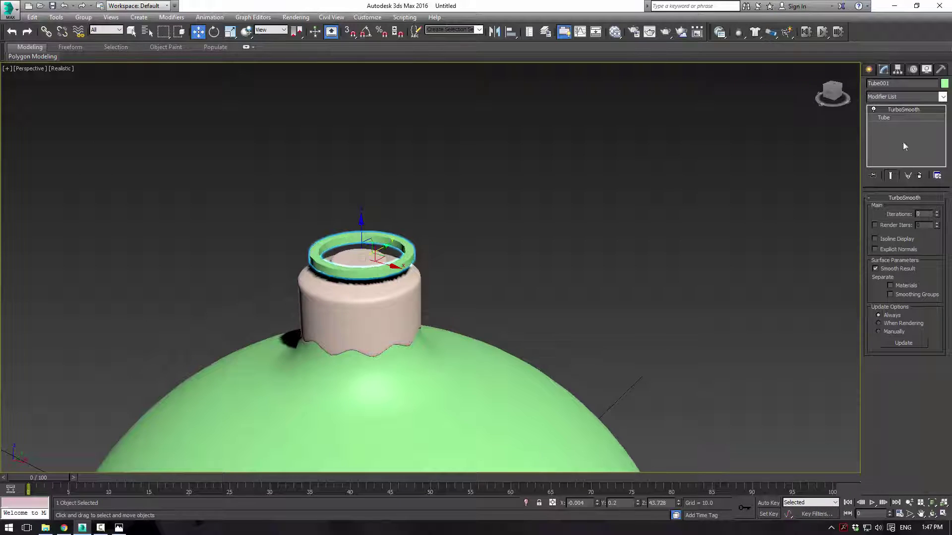
left_click(896, 117)
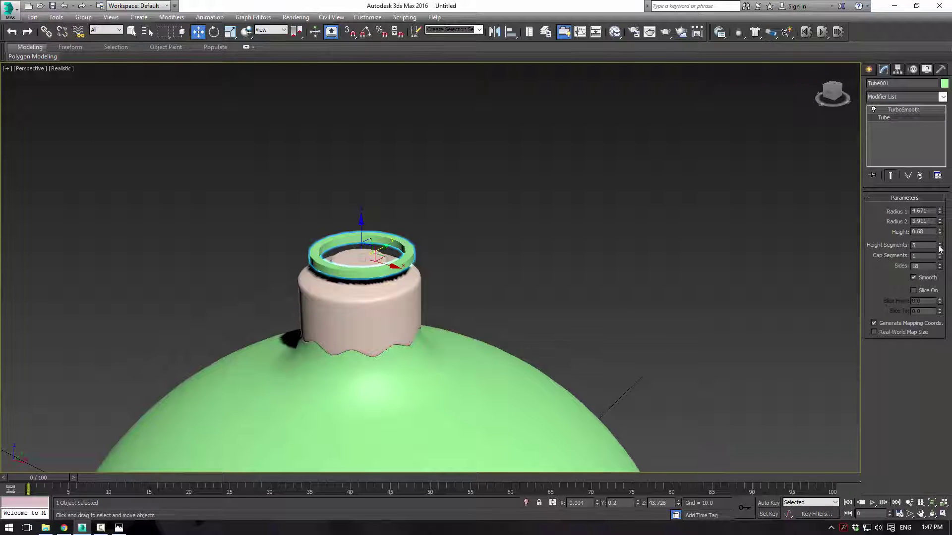
left_click(905, 109)
scroll(501, 254, "up", 5)
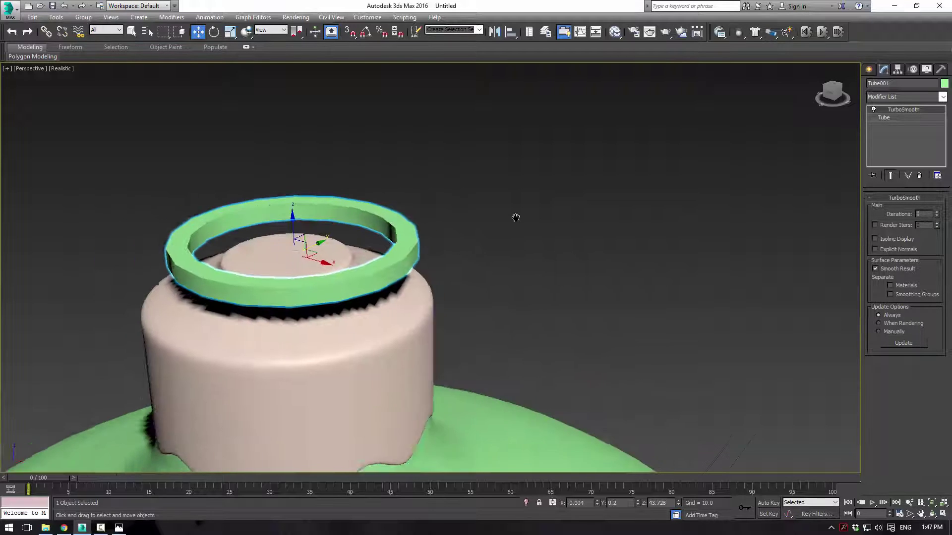
middle_click_drag(516, 218, 614, 260)
left_click(937, 212)
left_click(936, 212)
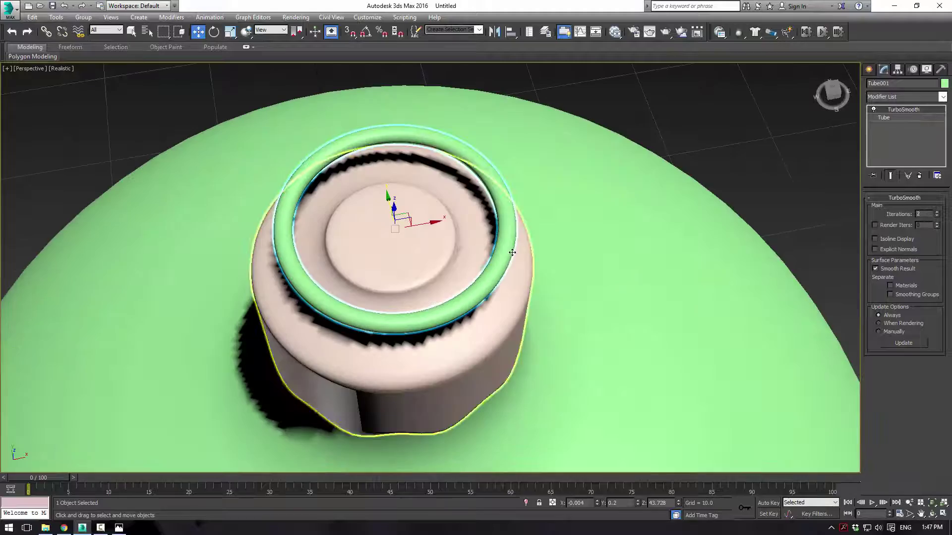
In the Front view, rotate the smoothed tube 90 degrees about the X axis with angle snap so that it stands upright
key("alt+w")
middle_click_drag(585, 121, 585, 170)
key("e")
mouse_move(578, 171)
left_mouse_down()
mouse_move(569, 197)
mouse_move(578, 177)
left_mouse_up()
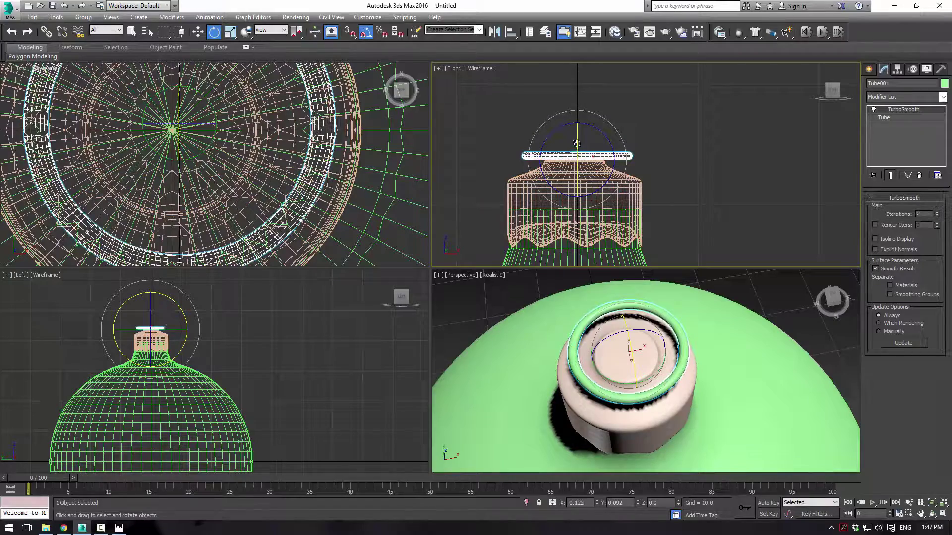
left_click_drag(576, 143, 573, 180)
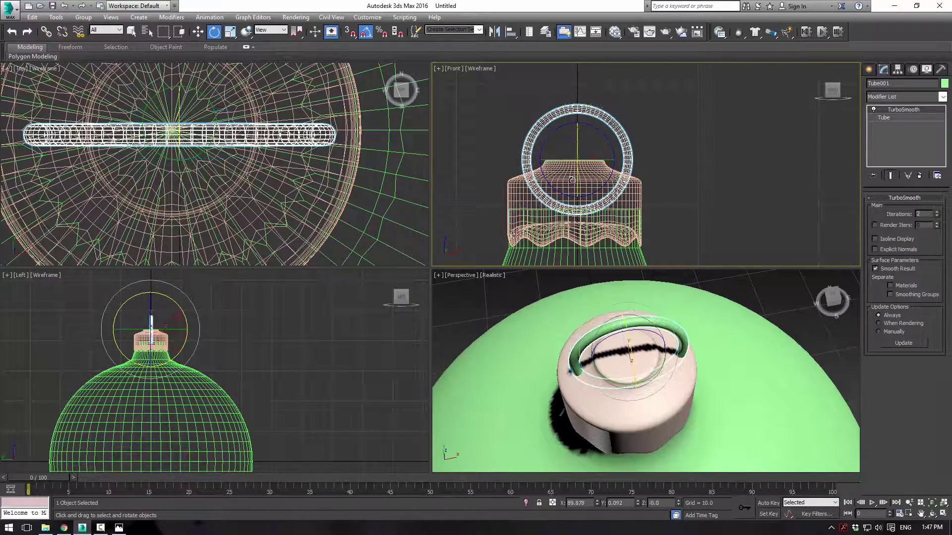
Raise the upright ring to about Z 46.5, center it over the cap in the Front and Top views, and deselect it
key("w")
left_click_drag(577, 134, 599, 126)
middle_click_drag(190, 104, 194, 115)
left_click_drag(173, 106, 173, 103)
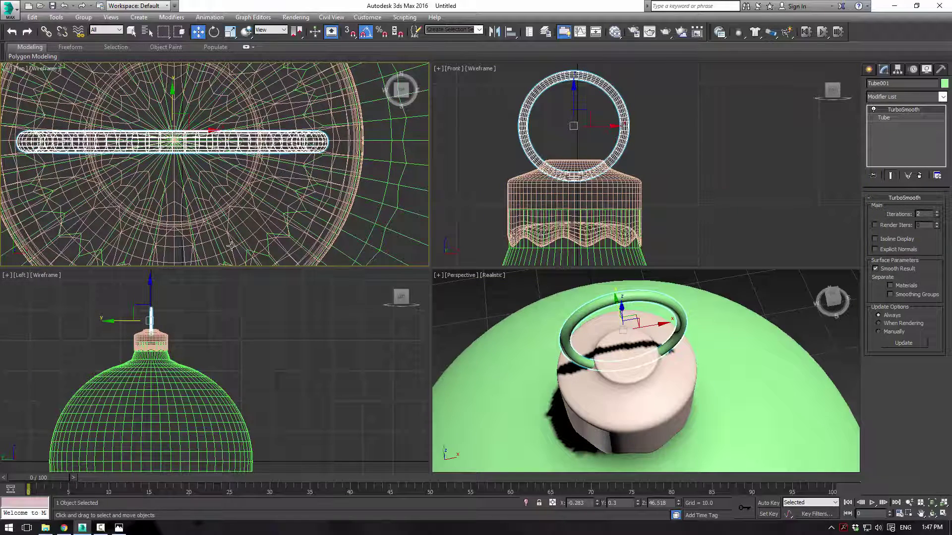
scroll(715, 350, "down", 5)
left_click(724, 348)
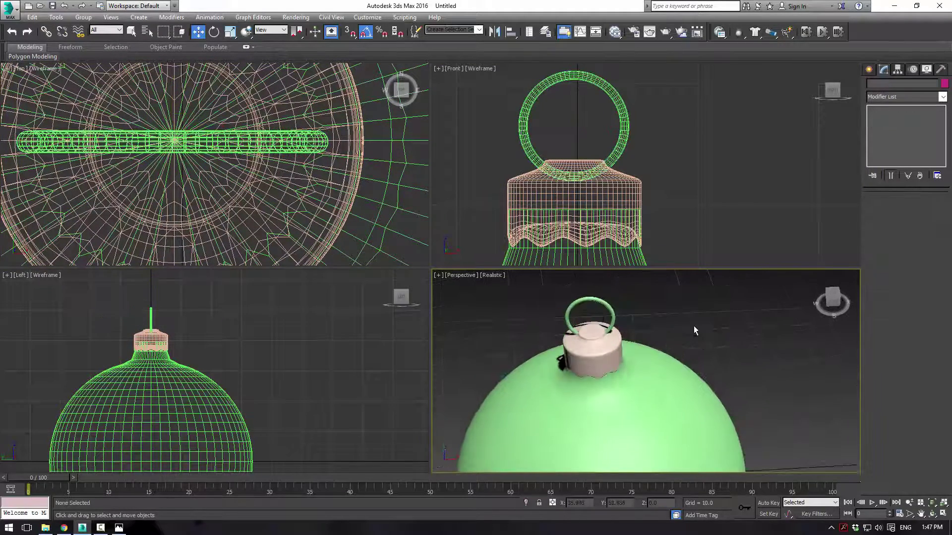
Select the top polygon of the cap's Editable Poly and raise it by about 0.5 in the maximized Perspective view
key("alt+w")
scroll(506, 223, "up", 5)
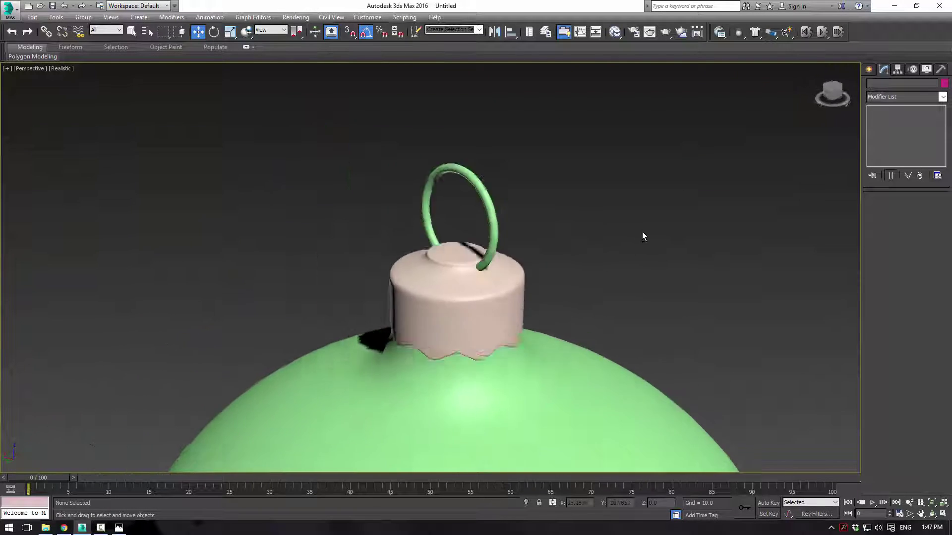
scroll(642, 237, "up", 6)
left_click(288, 245)
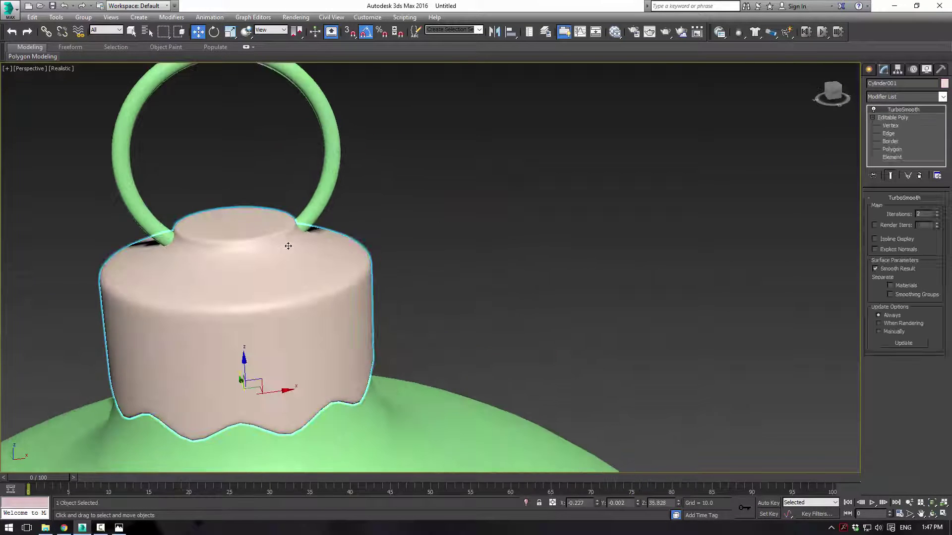
left_click(892, 119)
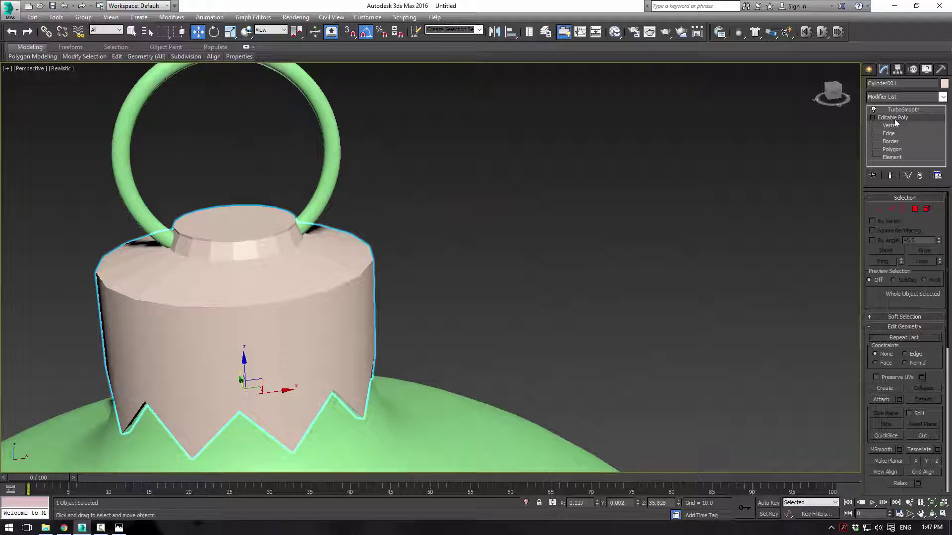
left_click(892, 150)
left_click_drag(235, 196, 235, 184)
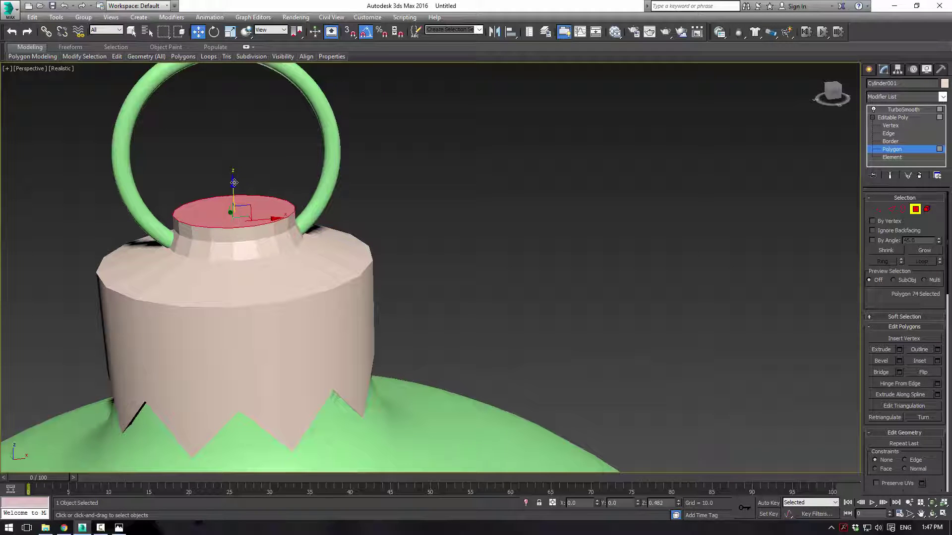
Bevel the cap's top polygon slightly upward with almost no change in outline, and return to the TurboSmooth level
left_click(881, 361)
left_click_drag(252, 210, 252, 208)
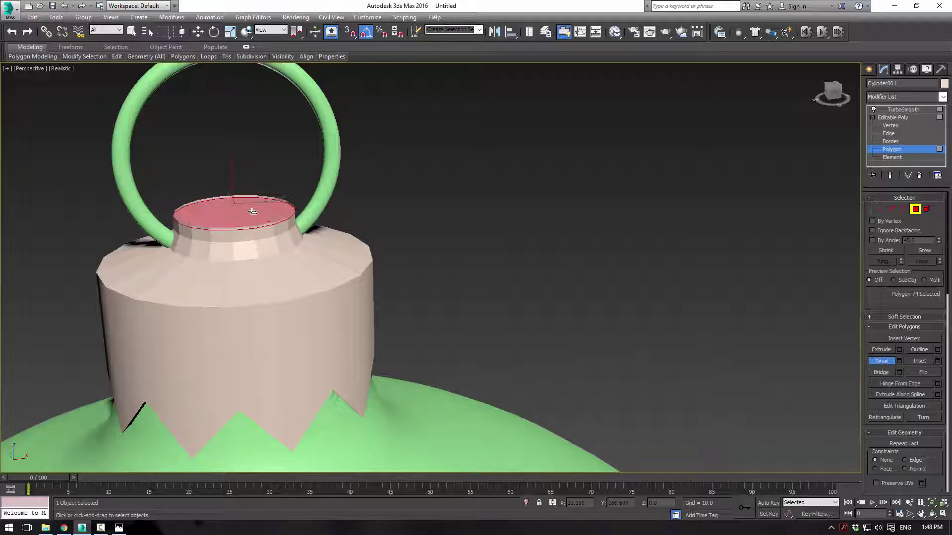
left_click_drag(253, 212, 252, 209)
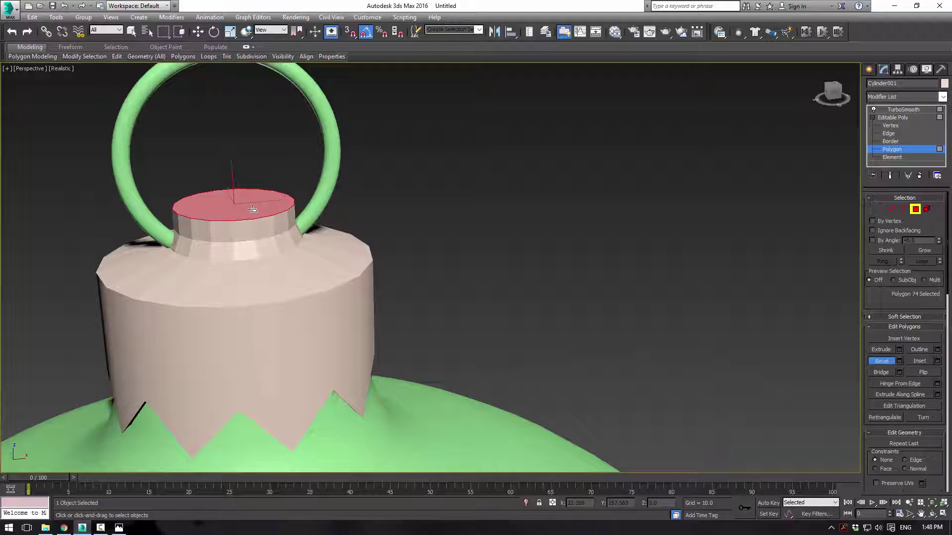
left_click(903, 110)
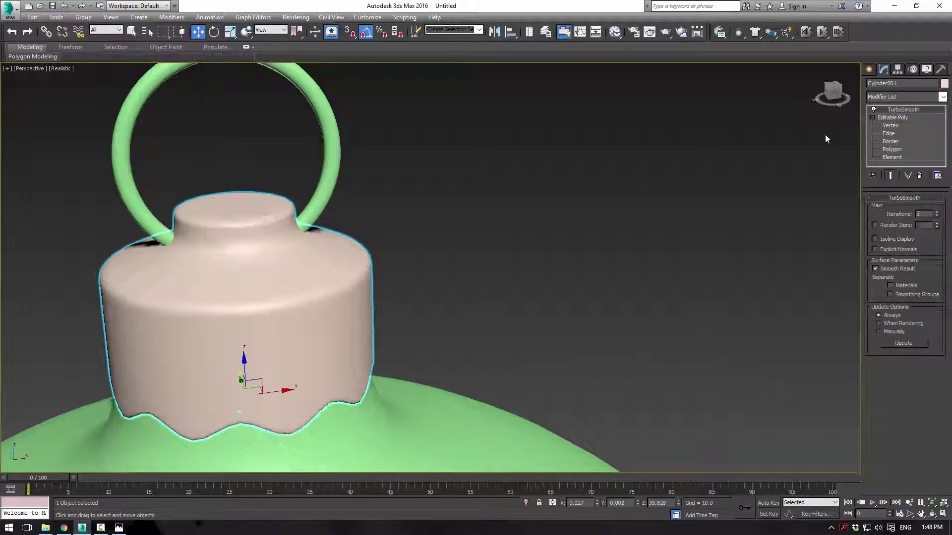
Raise the hanging ring by about 0.2 along Z and deselect it
left_click(336, 156)
left_click_drag(223, 124, 222, 120)
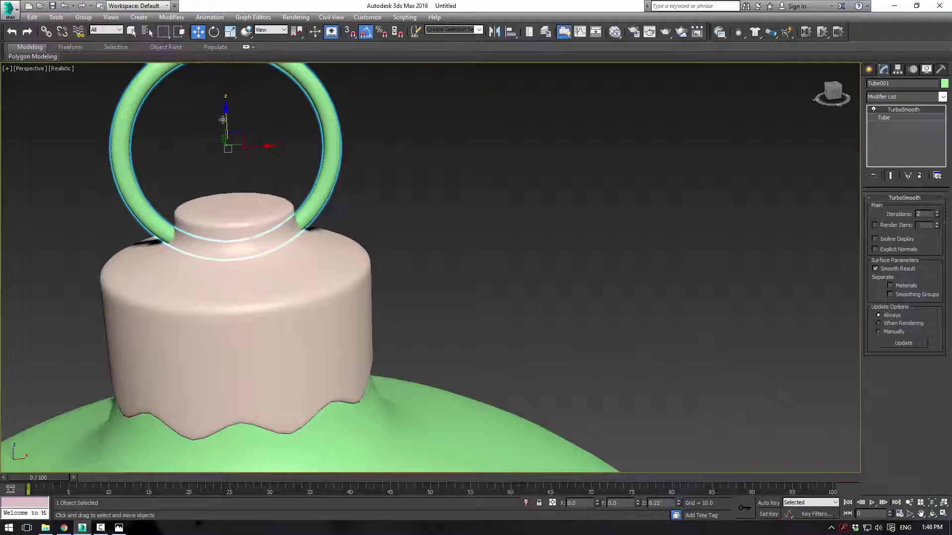
left_click(489, 218)
Hide the grid in the Perspective view and examine the whole ornament from another angle
scroll(488, 218, "down", 5)
middle_click_drag(513, 272, 523, 212)
scroll(525, 216, "down", 2)
key("g")
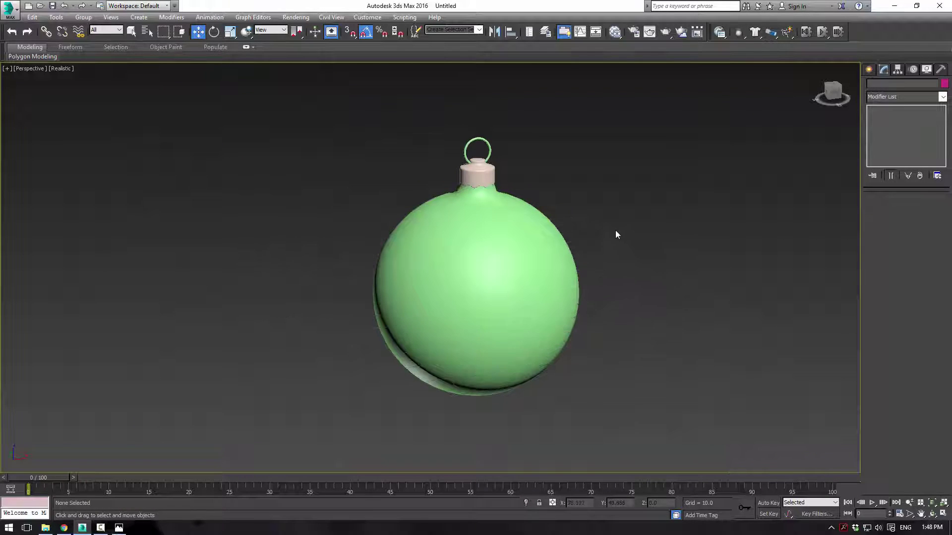
middle_click_drag(617, 235, 677, 241, "alt")
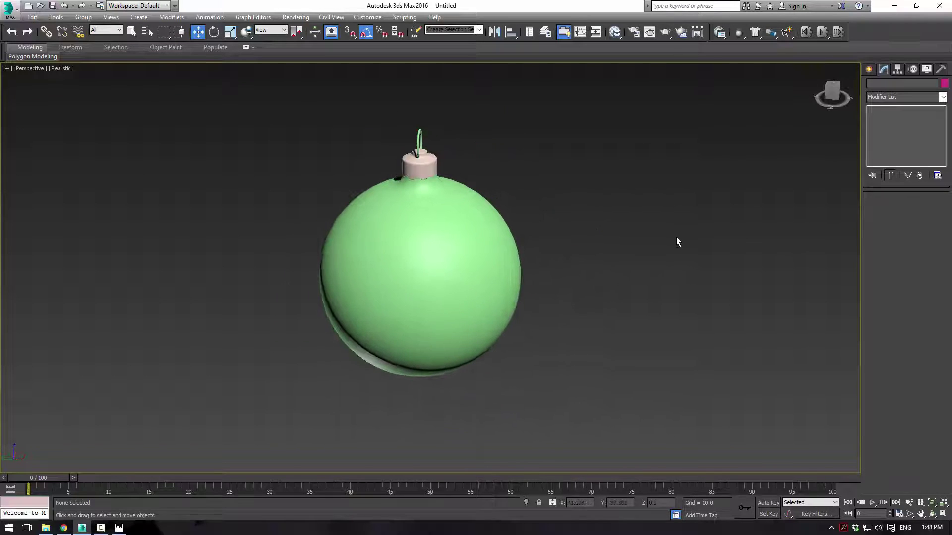